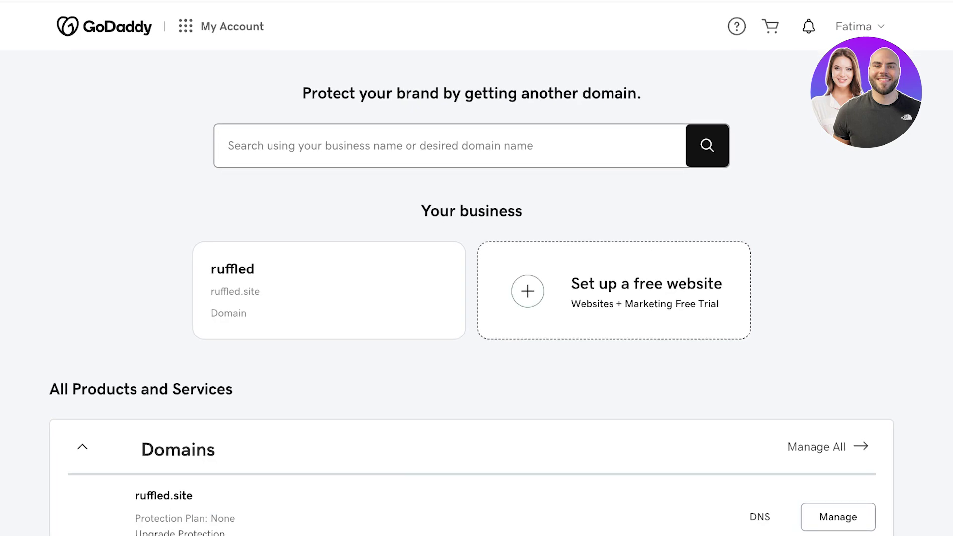
Start setting up a free website and choose both "Sell with an online store" and "Something else" as its needed features
left_click(613, 290)
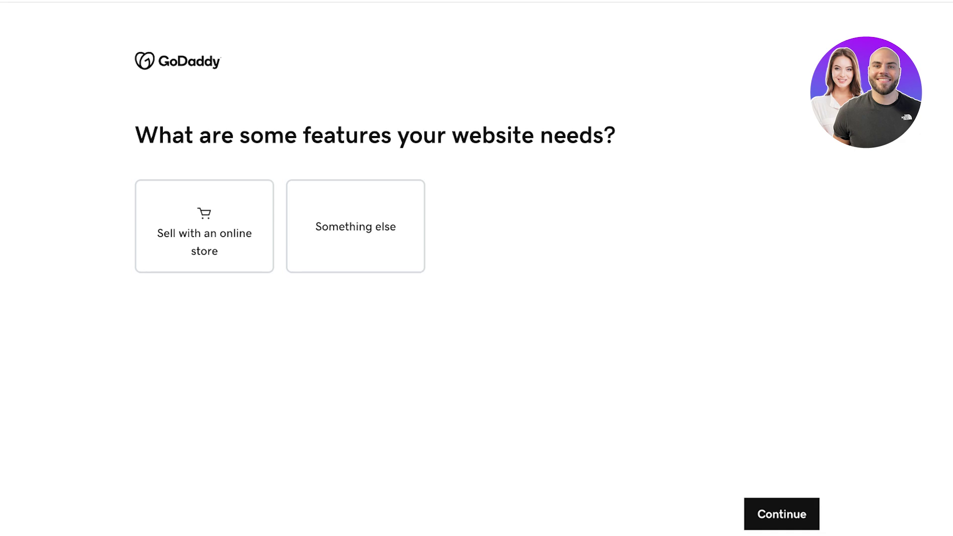
left_click(355, 227)
left_click(204, 226)
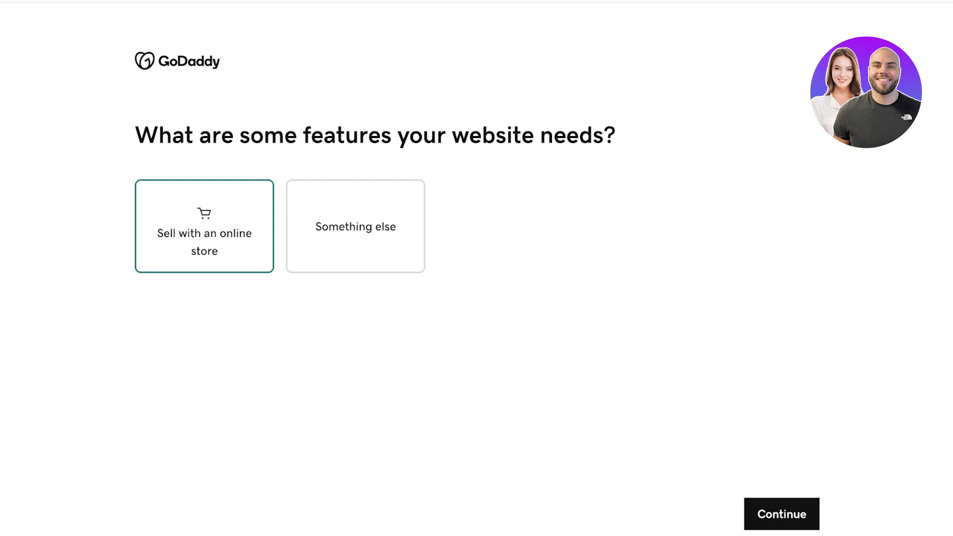
left_click(355, 226)
left_click(204, 226)
left_click(204, 226)
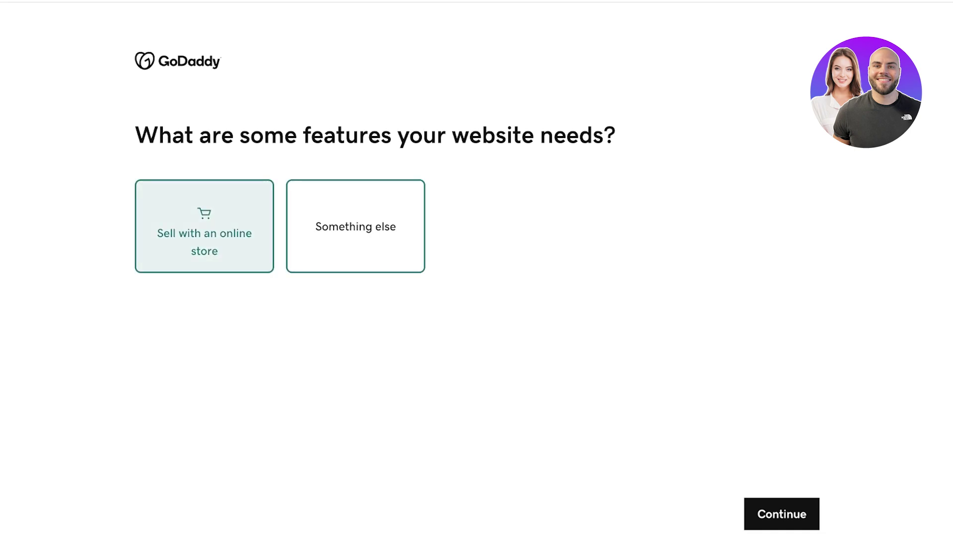
left_click(355, 226)
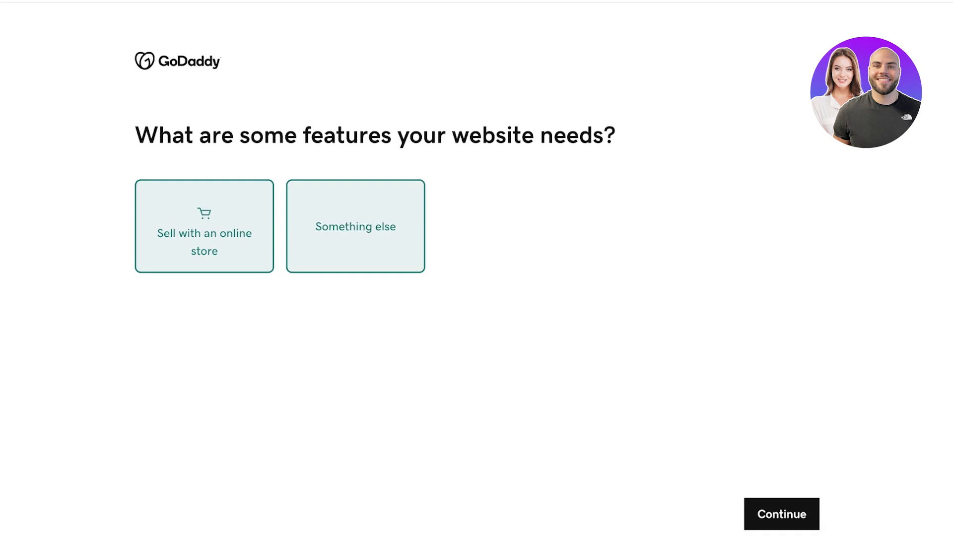
left_click(782, 515)
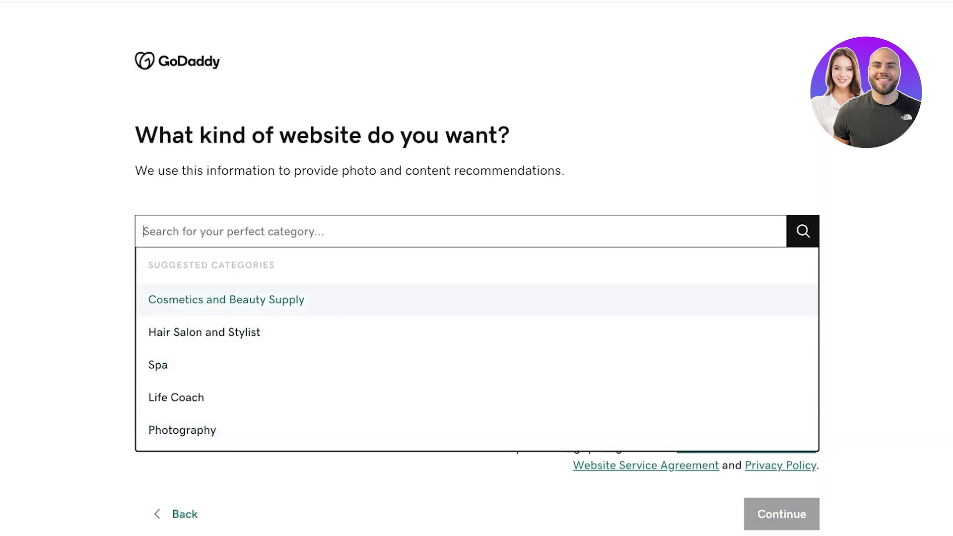
key("Down")
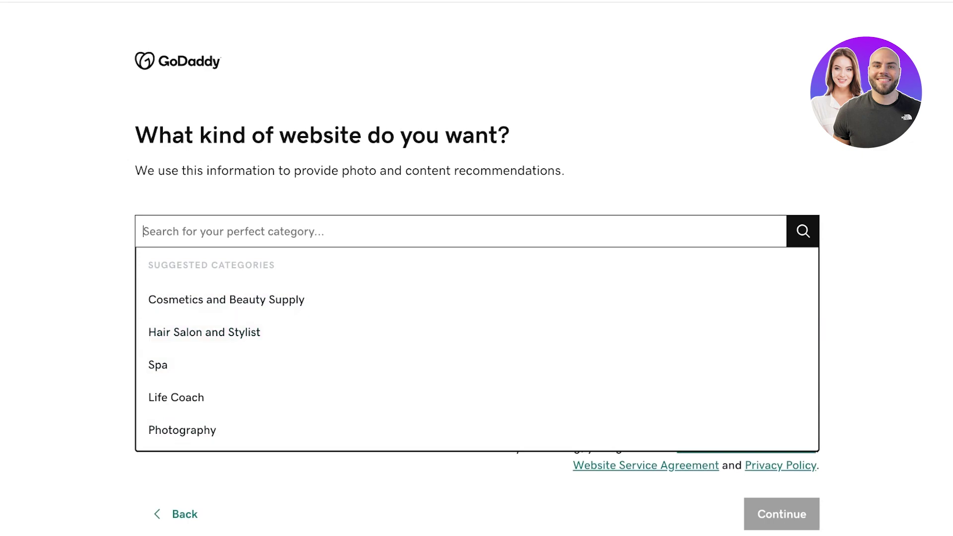
type("pro")
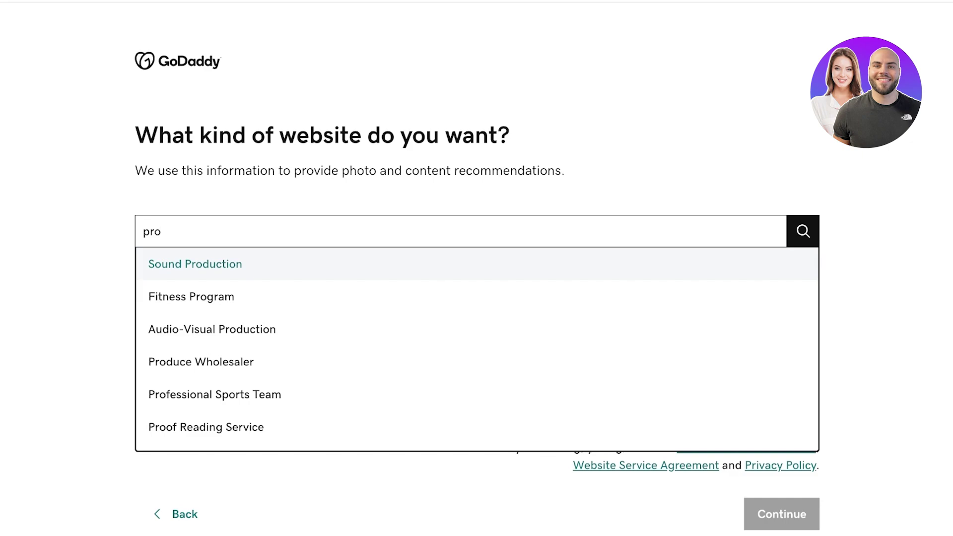
key("BackSpace")
key("BackSpace")
key("BackSpace")
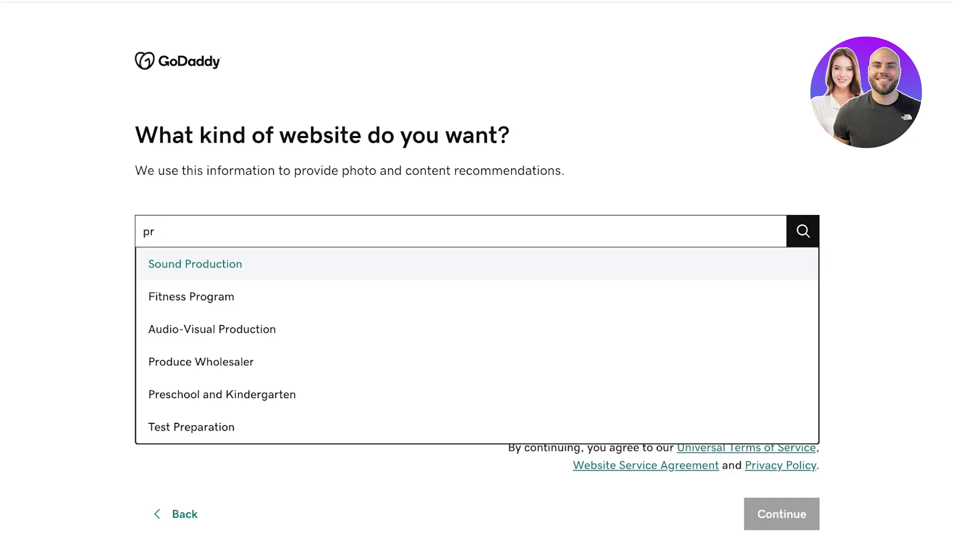
type("p")
key("BackSpace")
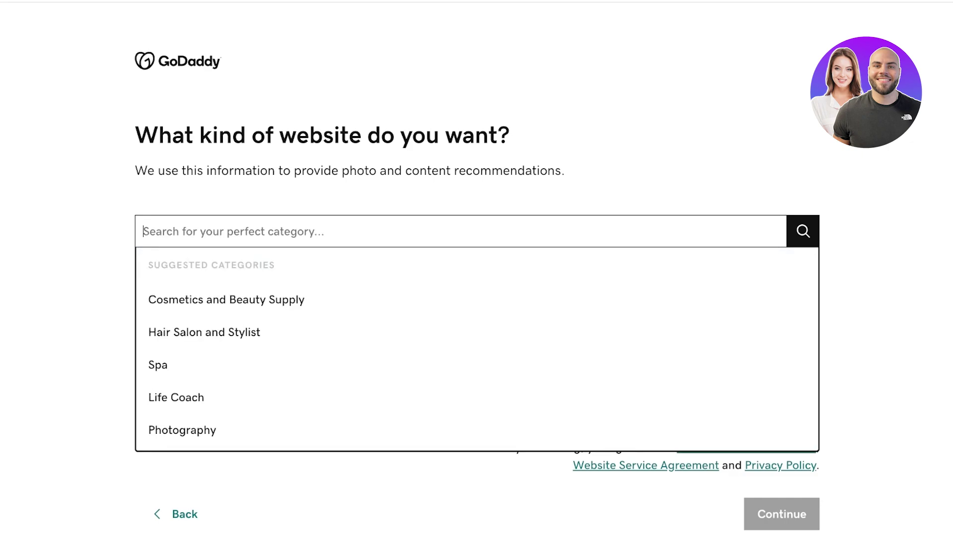
Try to choose a website category by searching for "portfolio" and accepting the first suggestion
type("port")
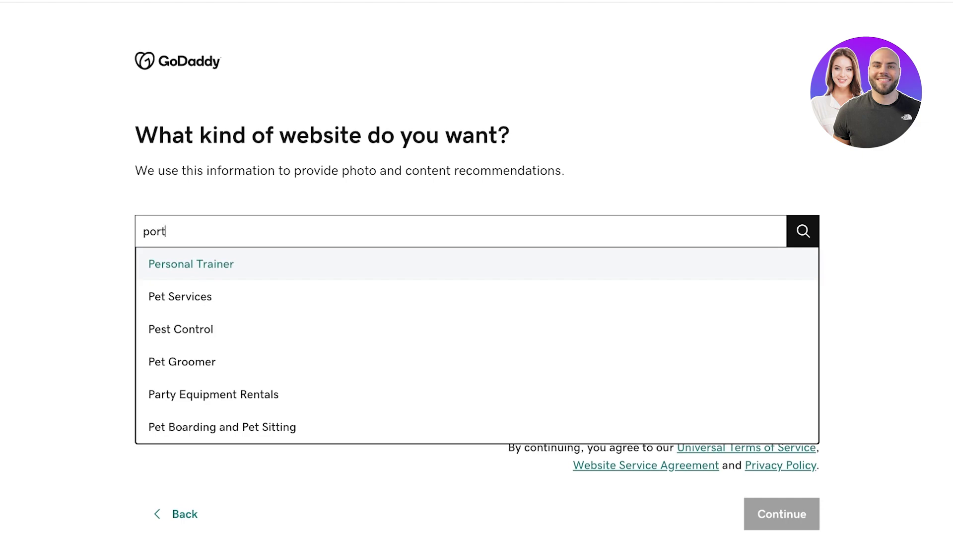
type("folio")
key("Return")
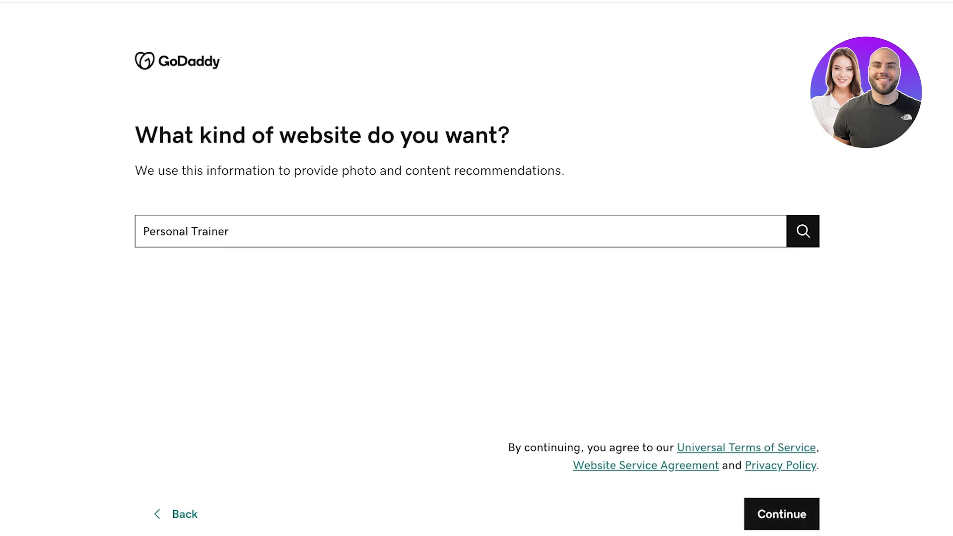
Search for "stylist", set the website category to Hair Salon and Stylist, and continue
left_click(144, 231)
key("ctrl+a")
type("A")
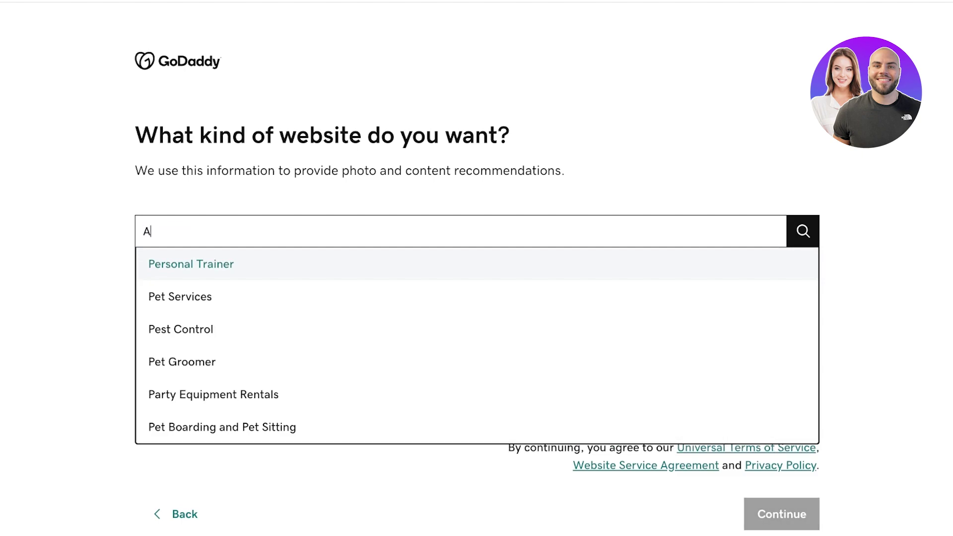
key("BackSpace")
type("stylist")
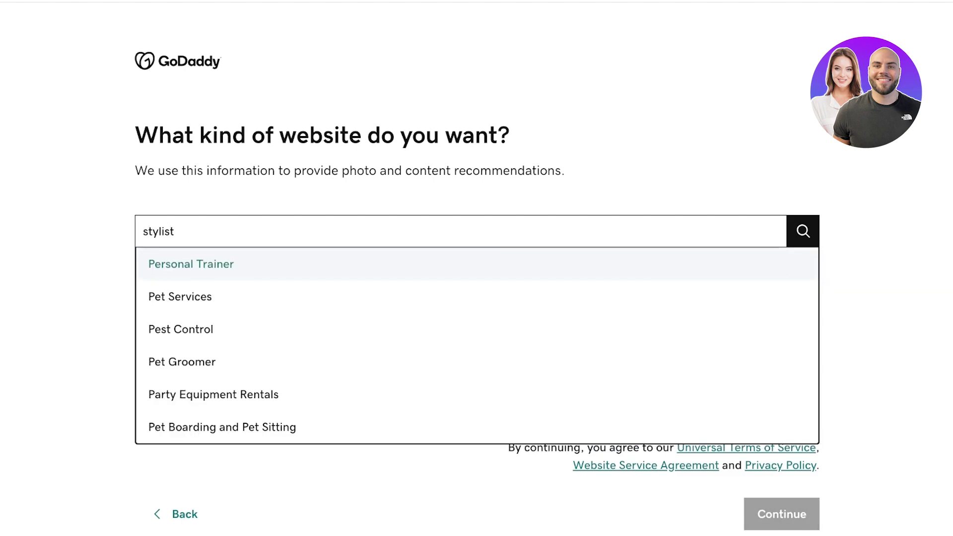
key("Return")
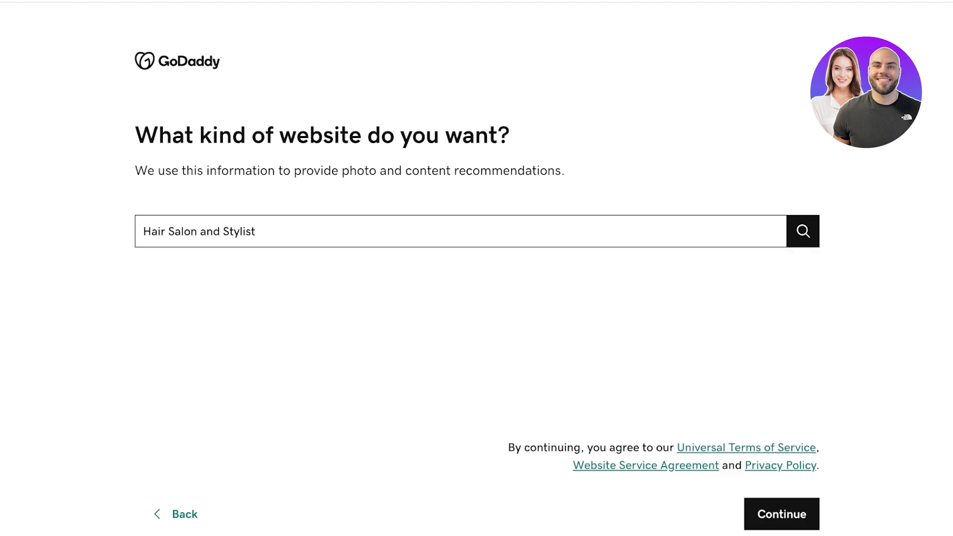
key("Return")
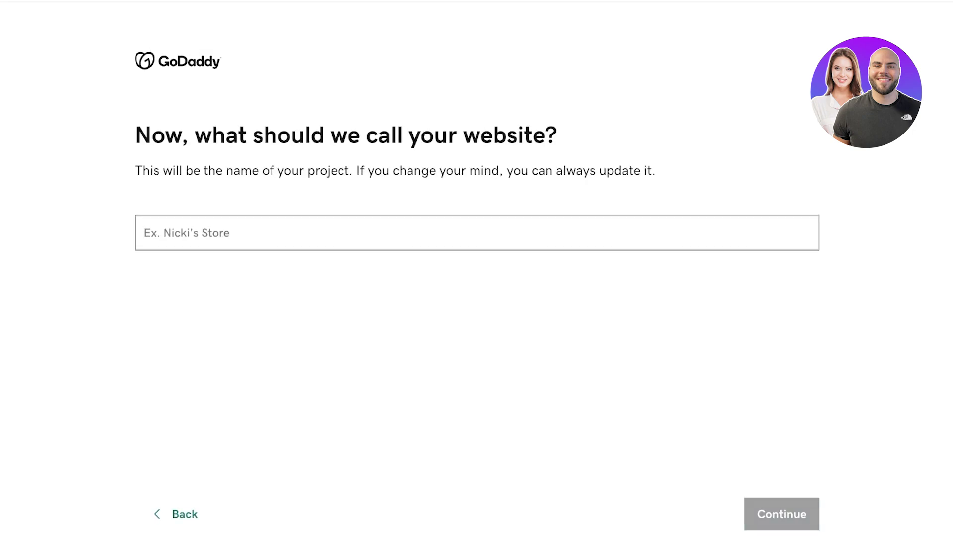
Name the website "Lilys" and continue to the business description
type("A")
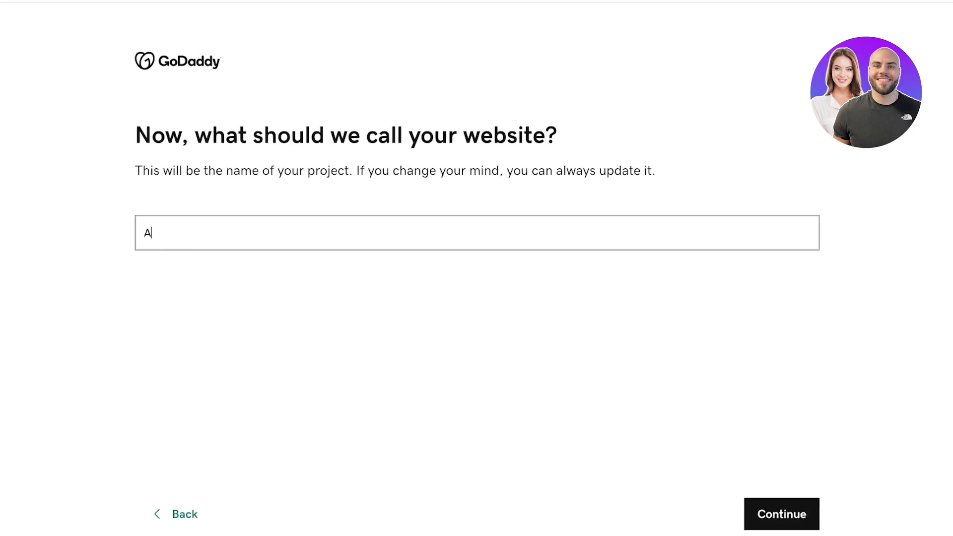
key("BackSpace")
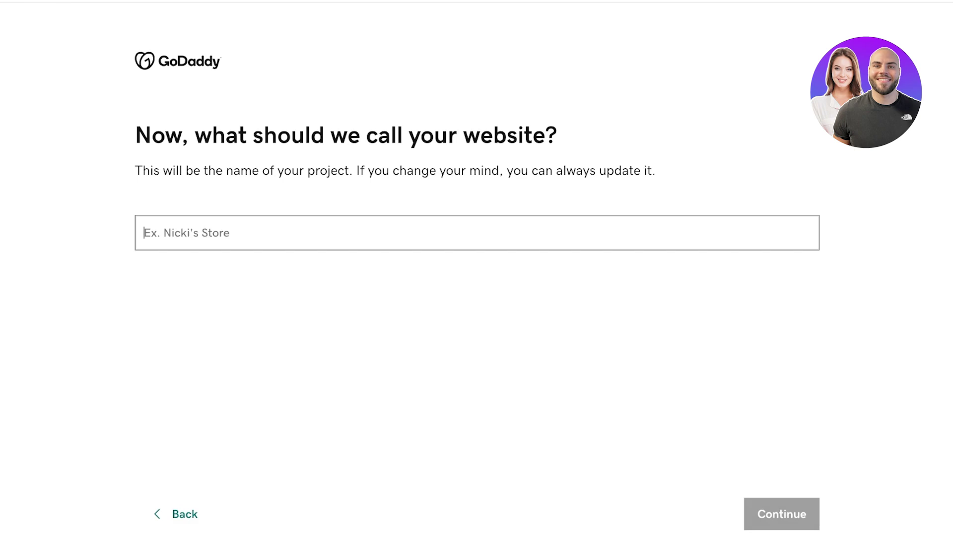
type("Lilys")
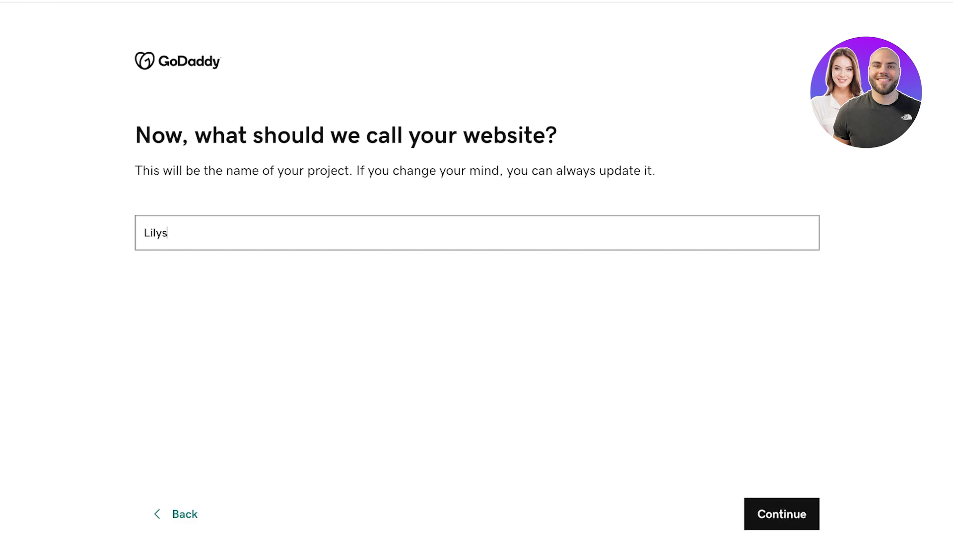
key("Return")
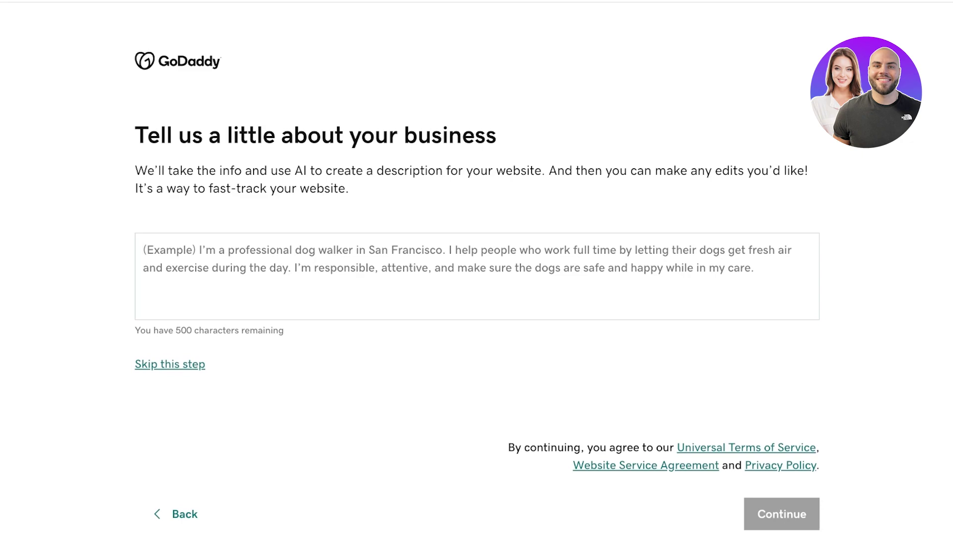
Begin the business description with "I'm a professional stylist who helps people in finding their personal style and colors. I hace 5"
type("A")
key("BackSpace")
type("I'm a ")
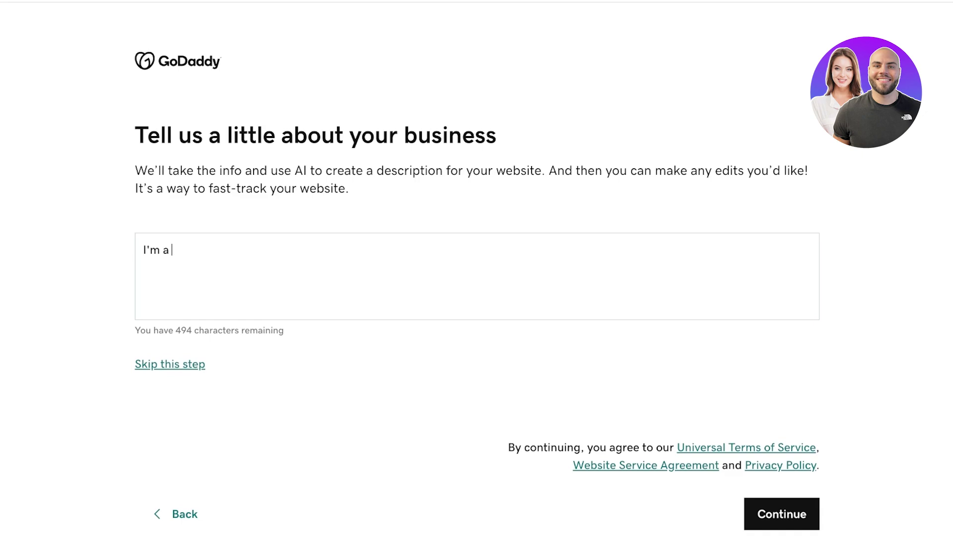
type("professional s")
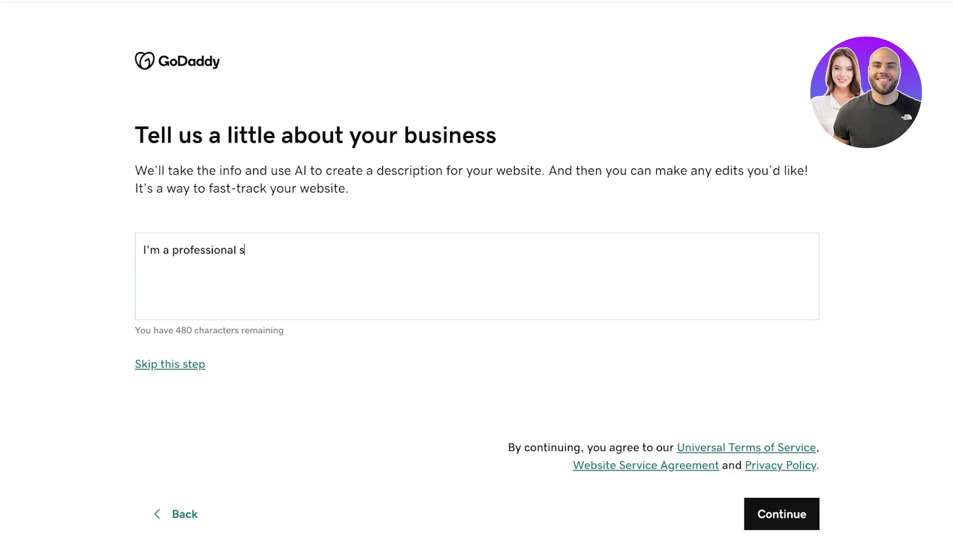
type("tylist who he")
type("lps people in")
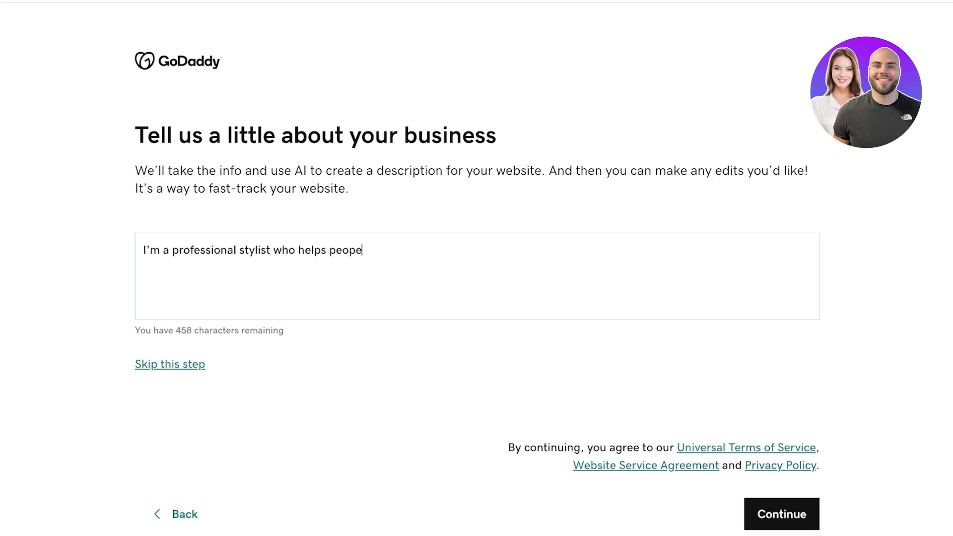
type(" finding their p")
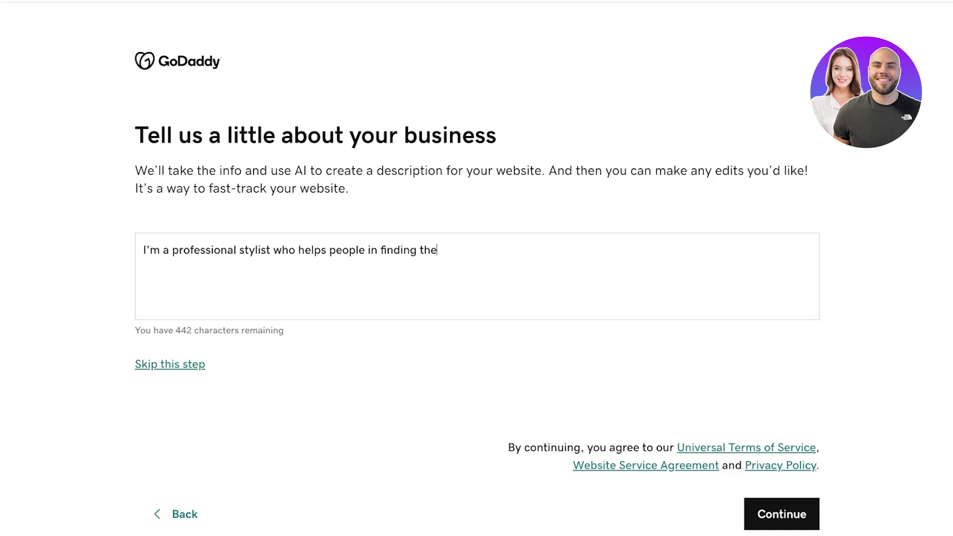
type("ersonal styl,")
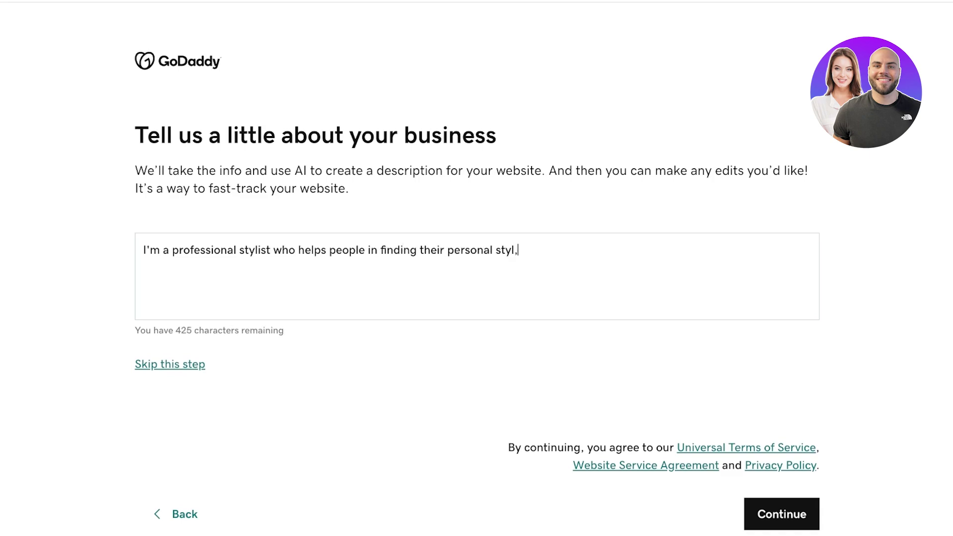
key("BackSpace")
type("e")
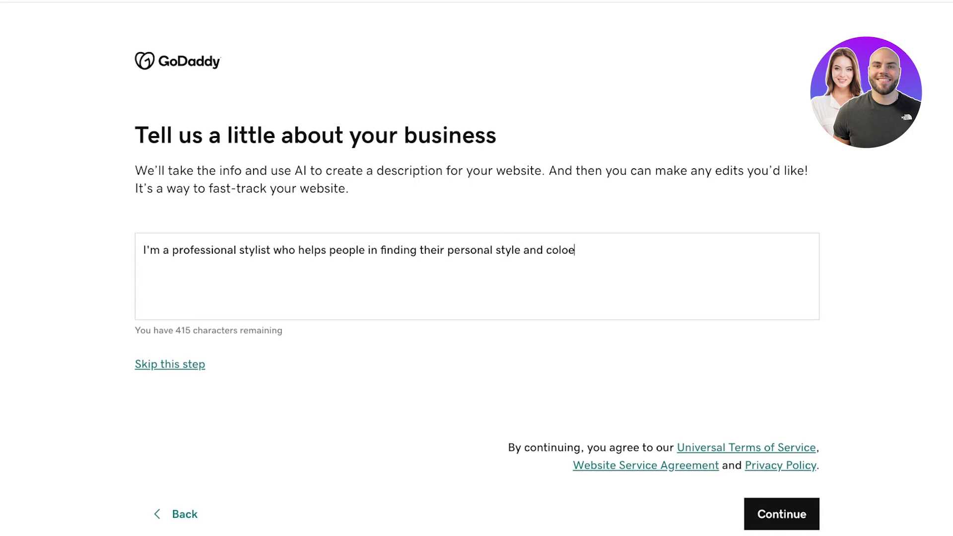
key("BackSpace")
type("rs. I hace 5 ")
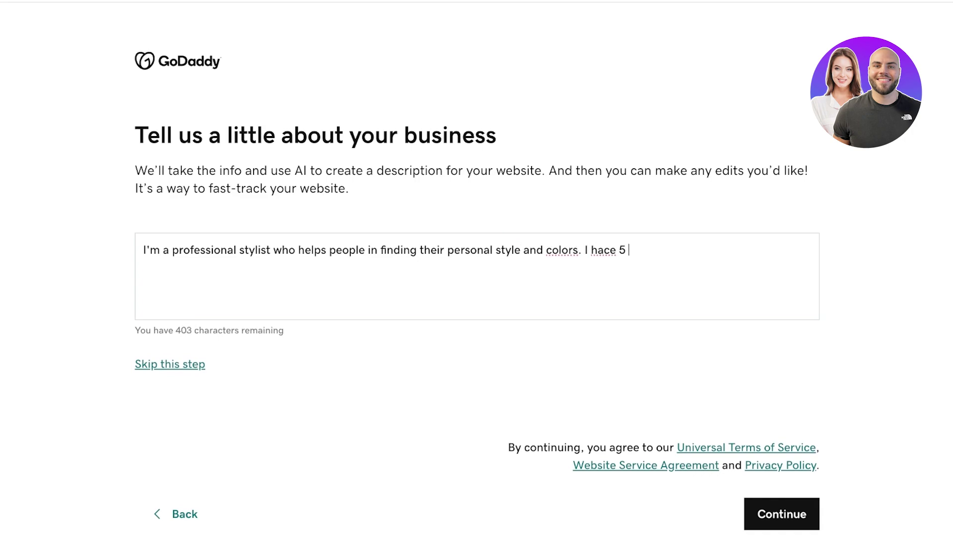
Complete the business description with "years of experience and have styled many celebs" and submit it
type("years of ec")
key("BackSpace")
type("xperience ")
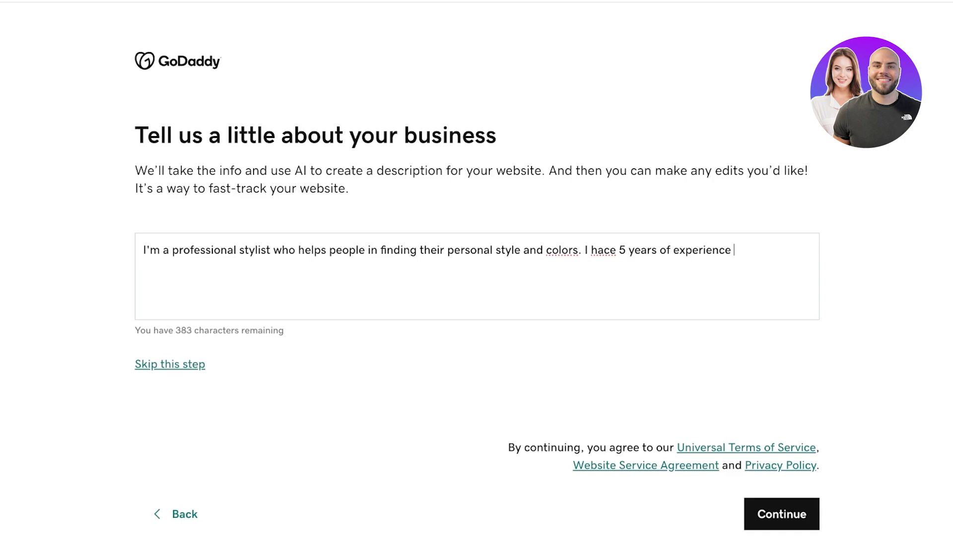
type("and have styled")
key("BackSpace")
key("BackSpace")
type("d ma")
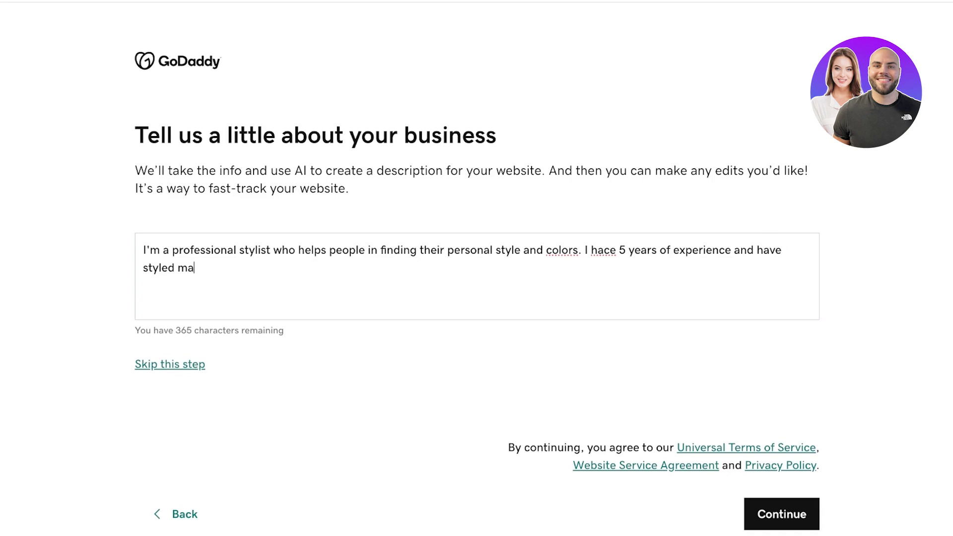
type("ny celebs")
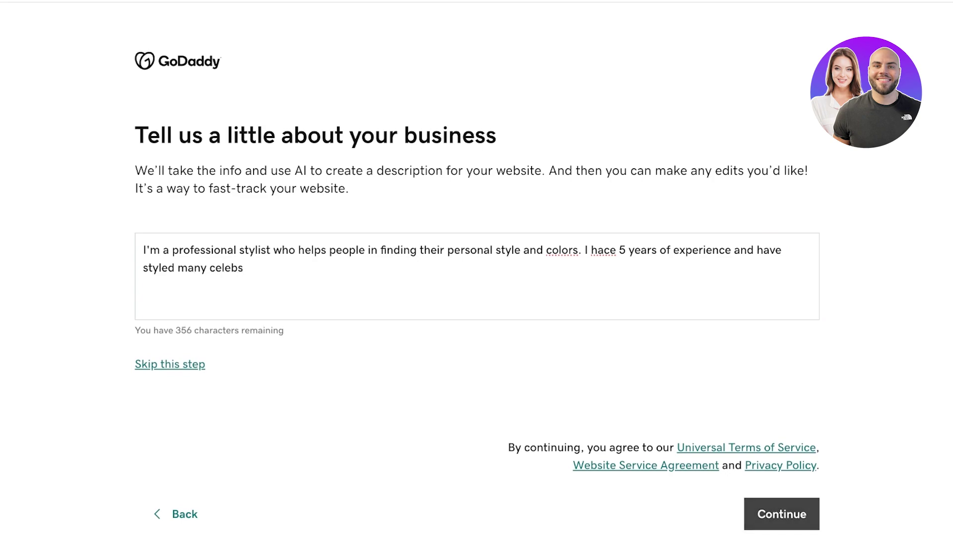
left_click(782, 515)
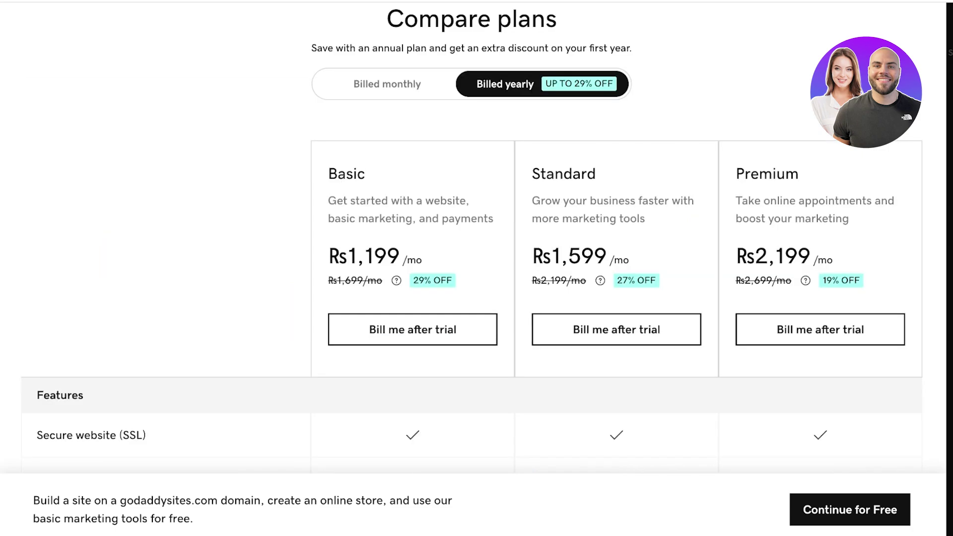
Review the plan comparison, continue for free, and add the Introduction and Menu / Price List sections to the website
scroll(471, 298, "down", 10)
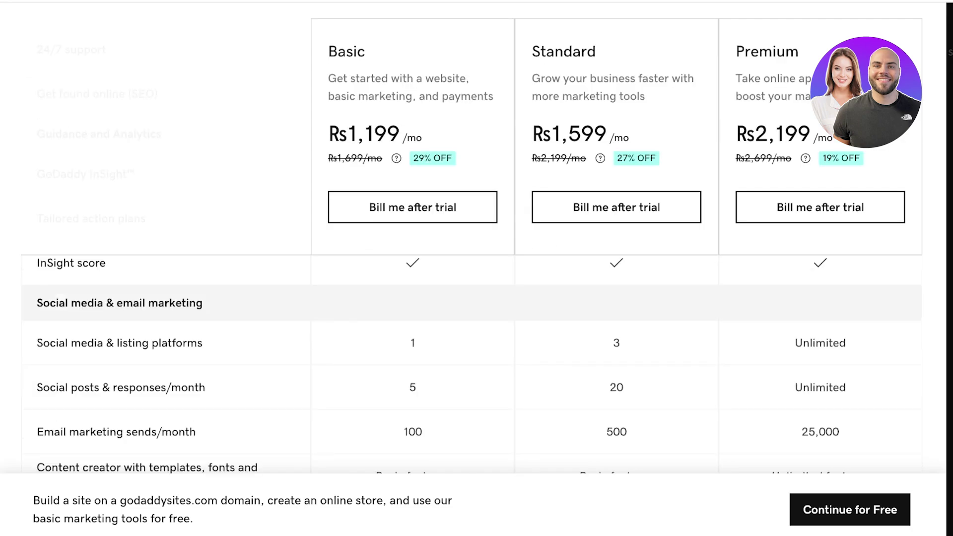
scroll(472, 347, "down", 7)
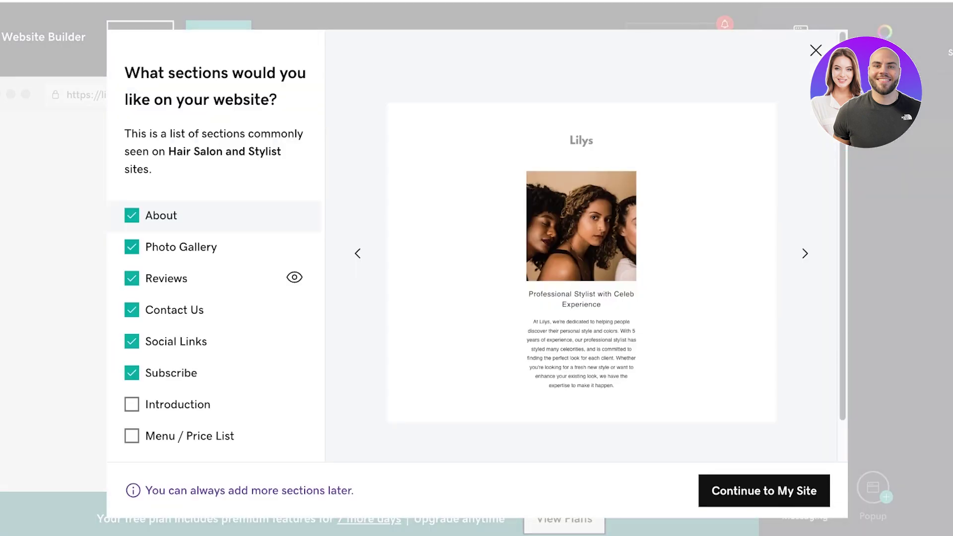
scroll(213, 397, "down", 1)
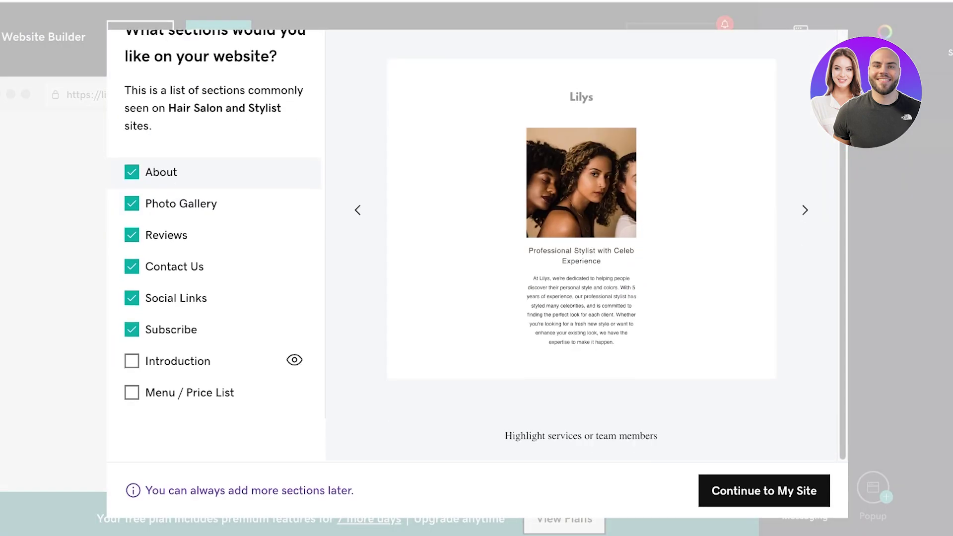
left_click(132, 361)
left_click(132, 392)
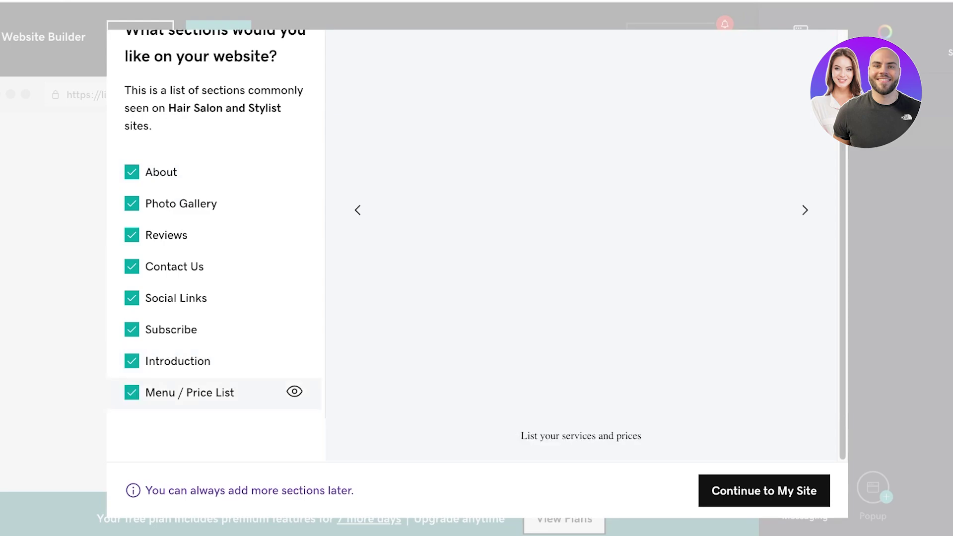
scroll(214, 397, "up", 1)
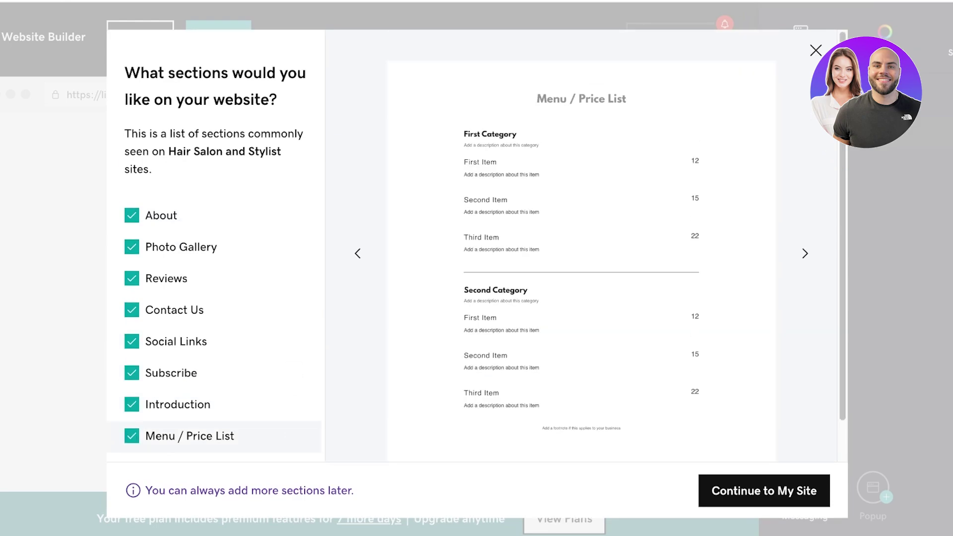
Continue to the site editor with the chosen sections and dismiss the welcome tour and the Next Steps tip
left_click(764, 491)
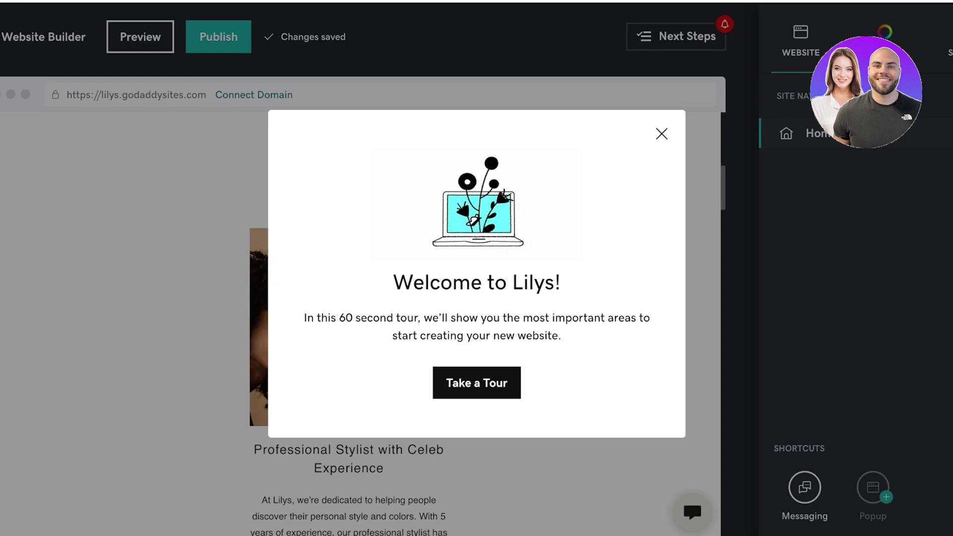
left_click(661, 133)
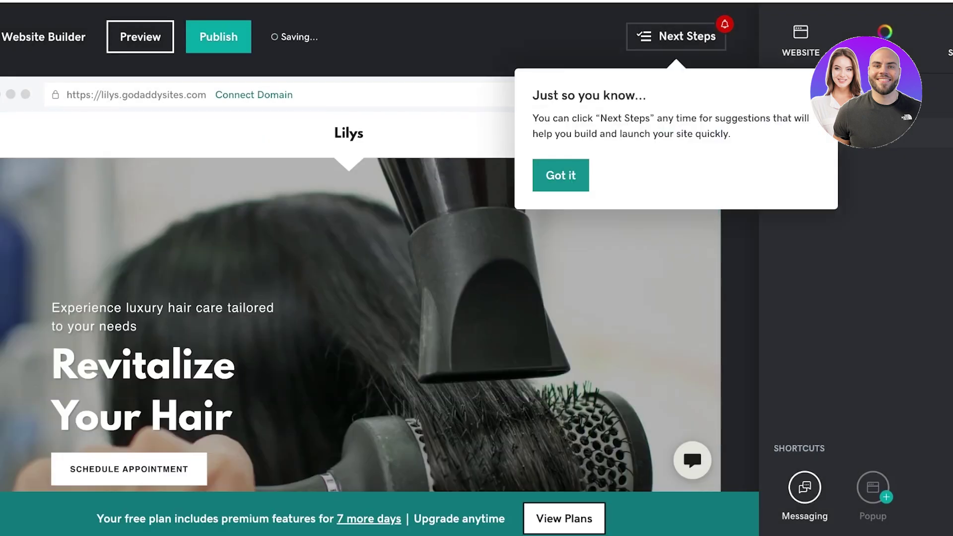
left_click(561, 175)
Look through the sections of the generated home page and the Next Steps checklist of suggested tasks
scroll(348, 302, "down", 8)
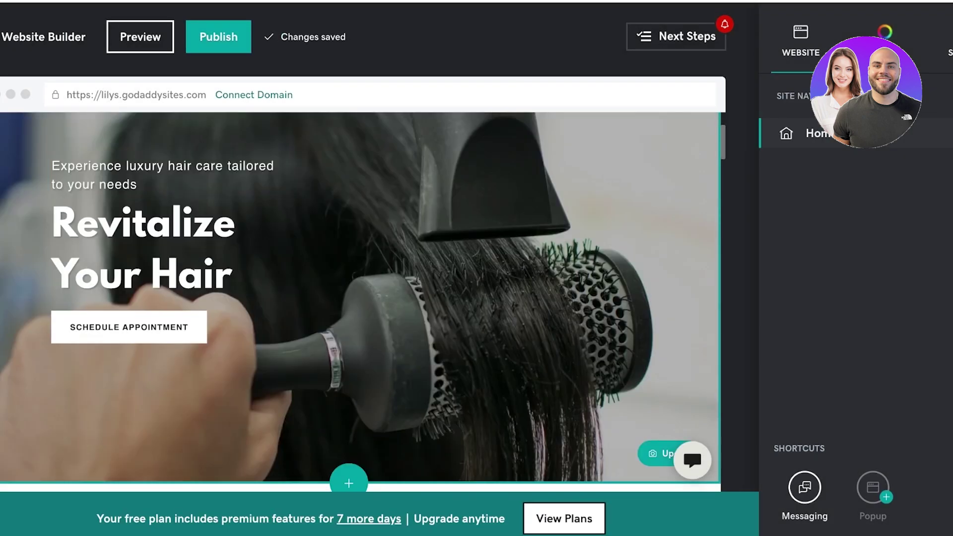
scroll(361, 302, "down", 20)
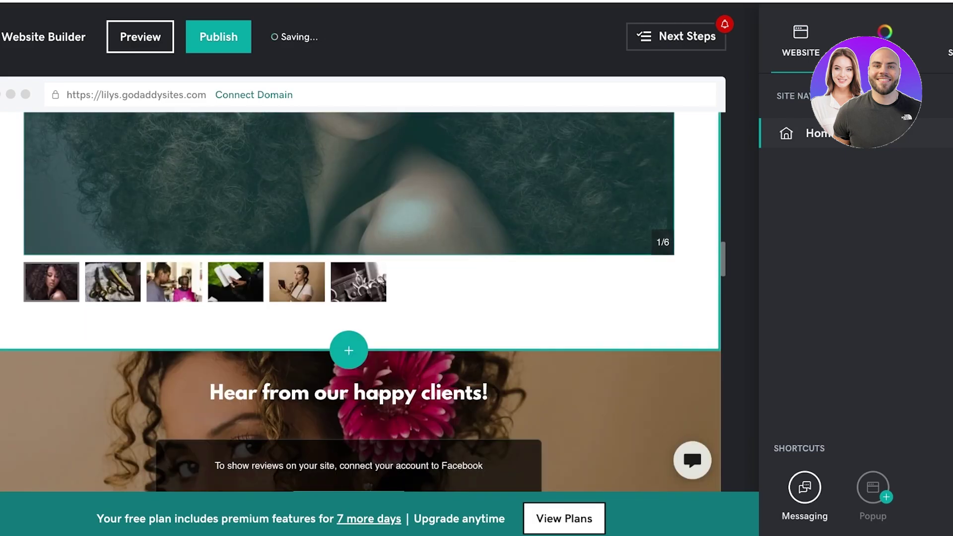
scroll(360, 302, "down", 15)
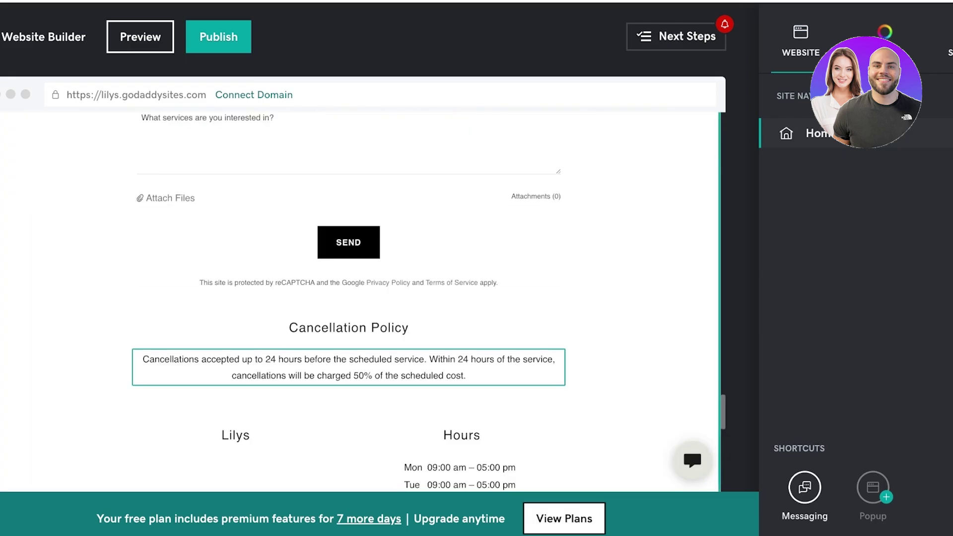
scroll(360, 302, "up", 20)
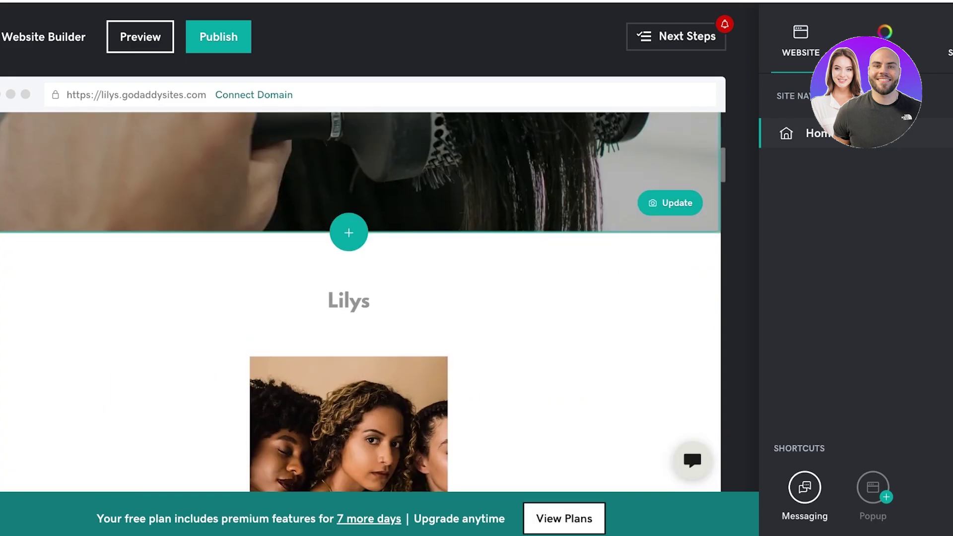
left_click(676, 37)
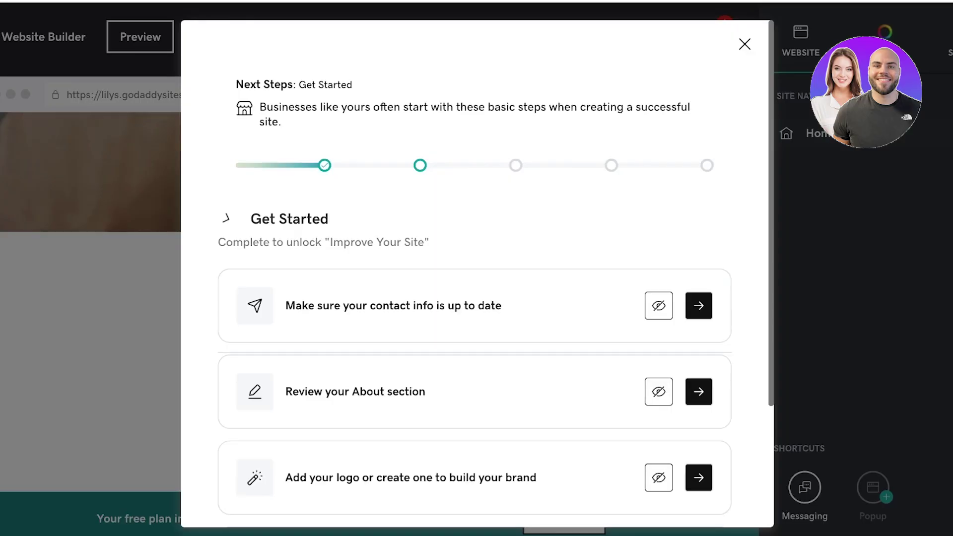
left_click(744, 45)
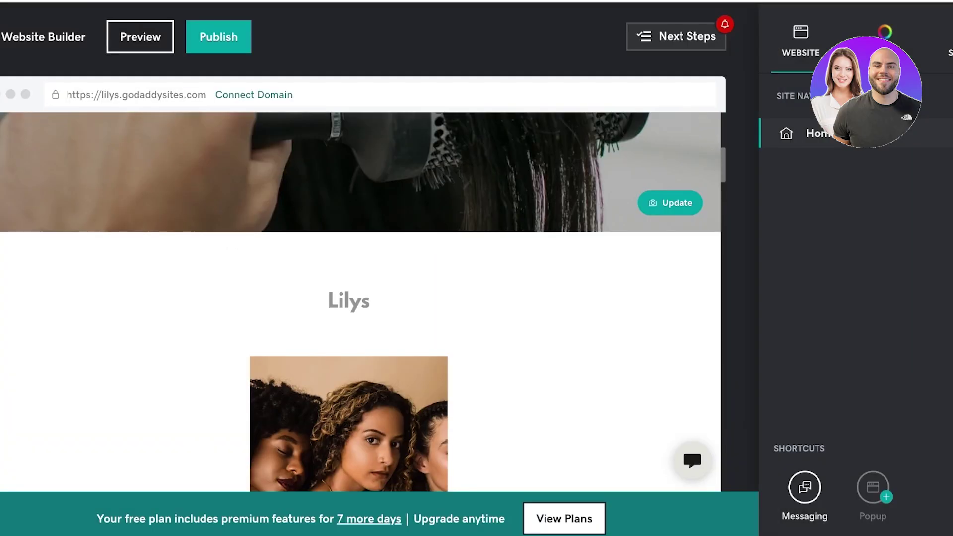
Replace the home page header's cover image with an uploaded portrait photo of a woman
scroll(360, 302, "up", 8)
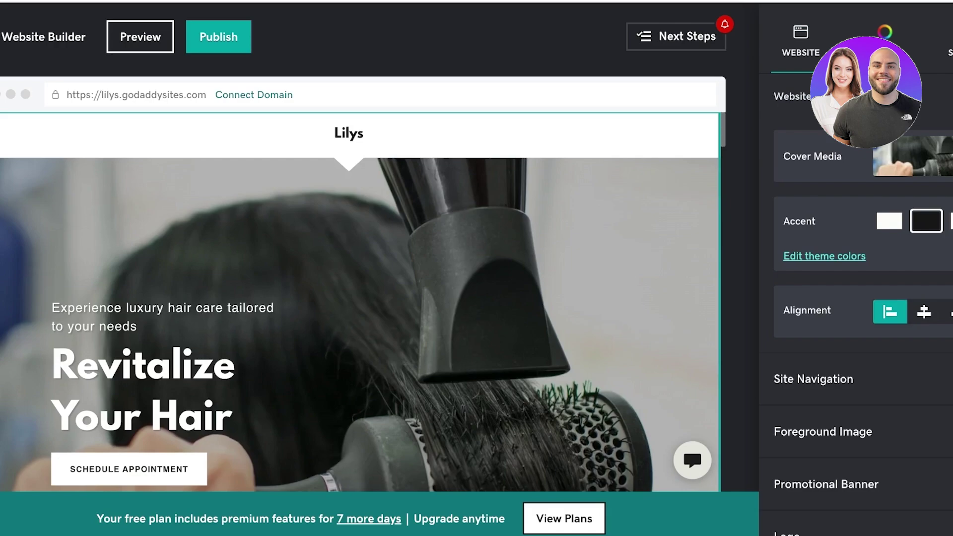
scroll(359, 302, "down", 1)
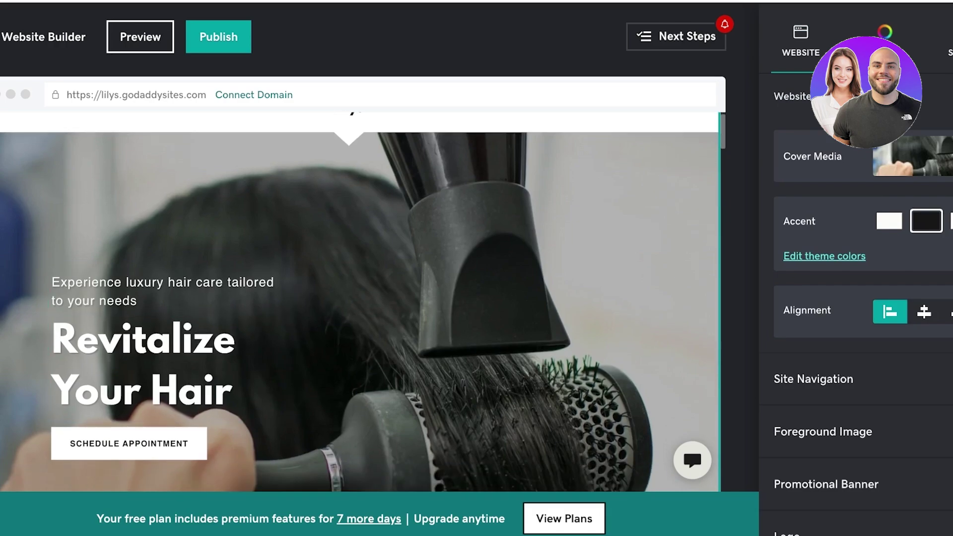
scroll(359, 302, "down", 1)
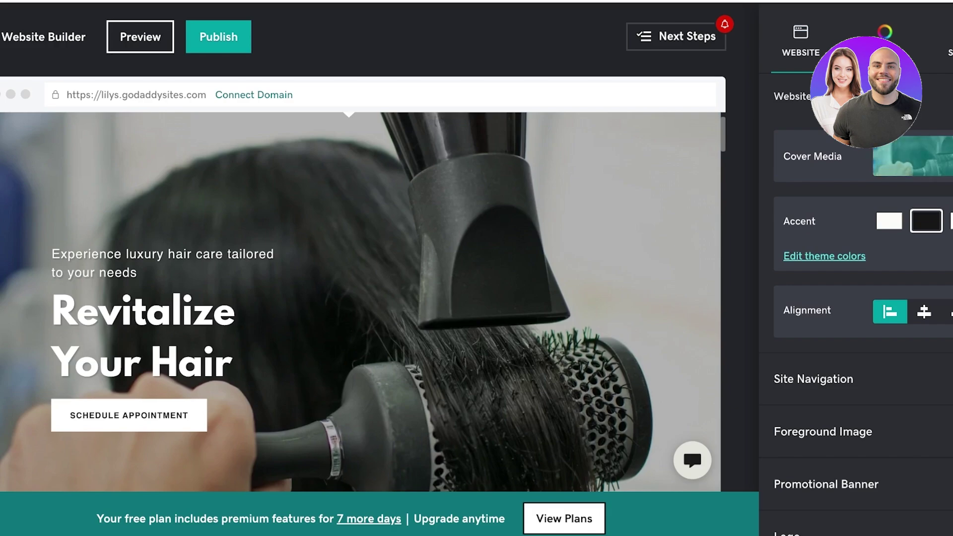
left_click(916, 157)
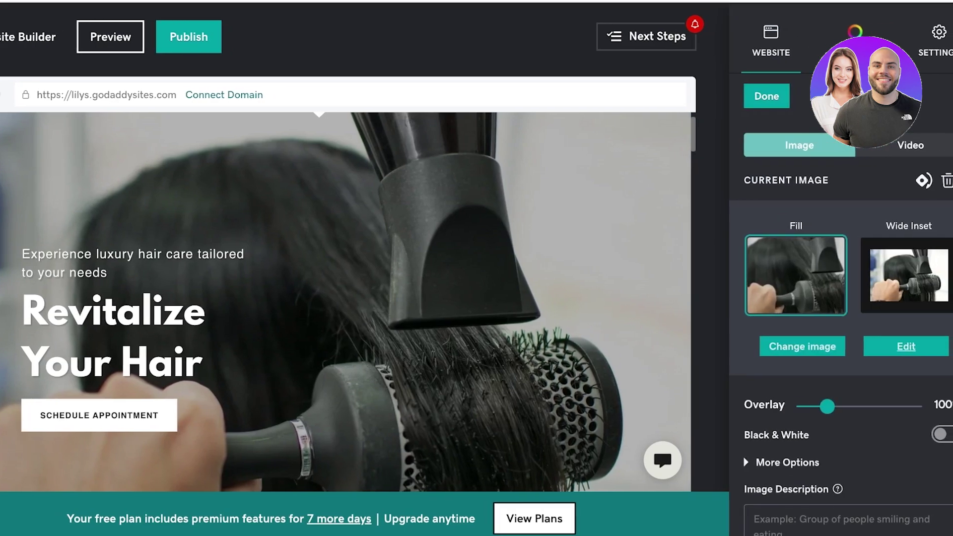
left_click(802, 347)
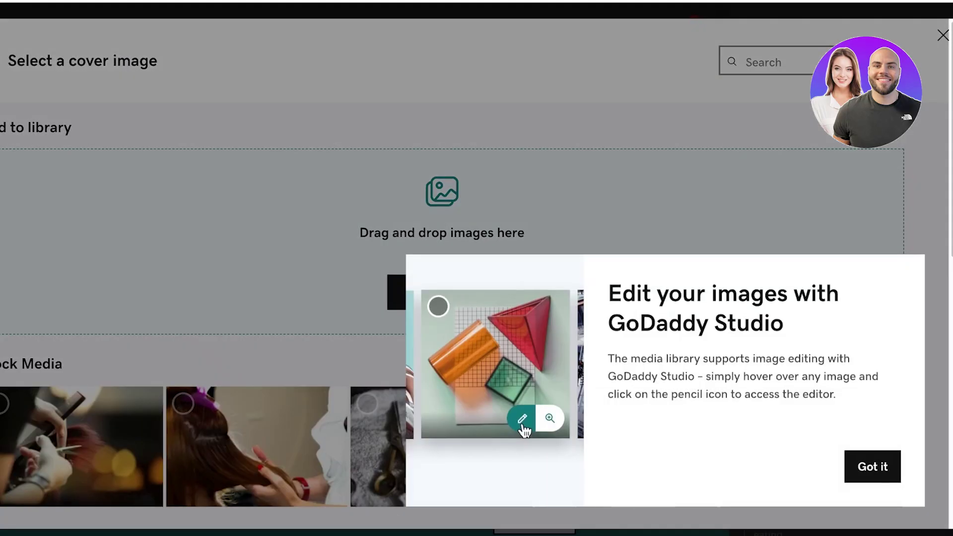
left_click(872, 467)
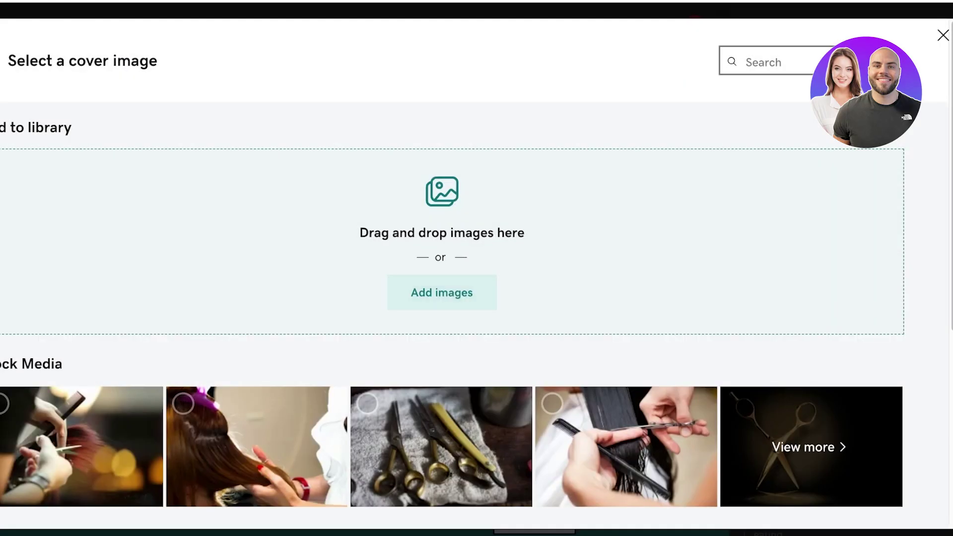
left_click(441, 292)
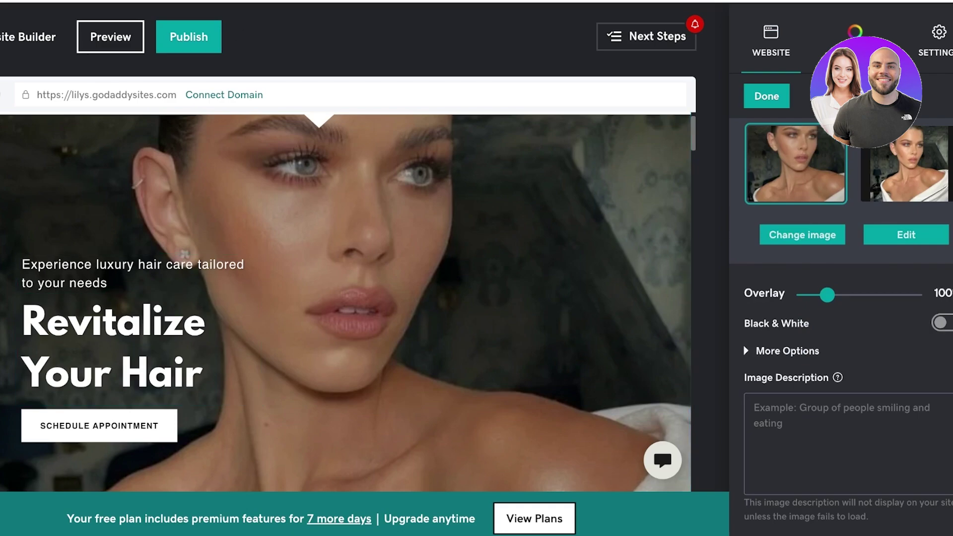
Try the black-and-white effect on the cover image, then keep it in color with a slight zoom and a slightly lower focus point
left_click(945, 323)
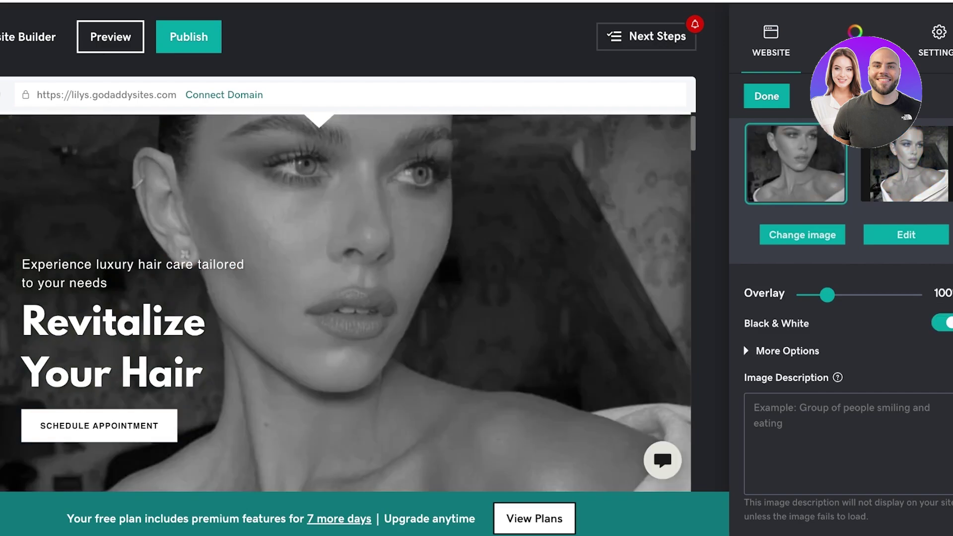
left_click(944, 323)
left_click(787, 351)
scroll(839, 352, "down", 3)
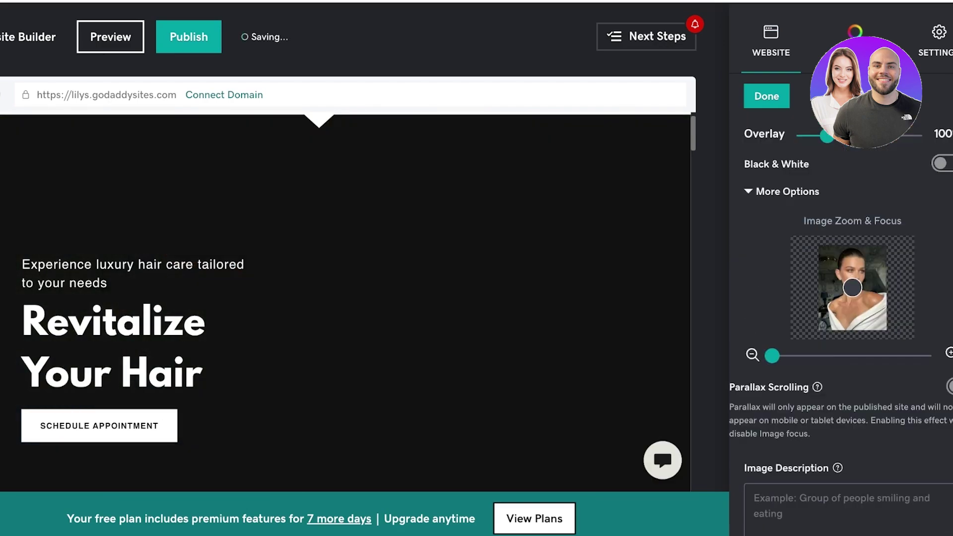
mouse_move(772, 356)
left_mouse_down()
mouse_move(852, 355)
mouse_move(774, 355)
left_mouse_up()
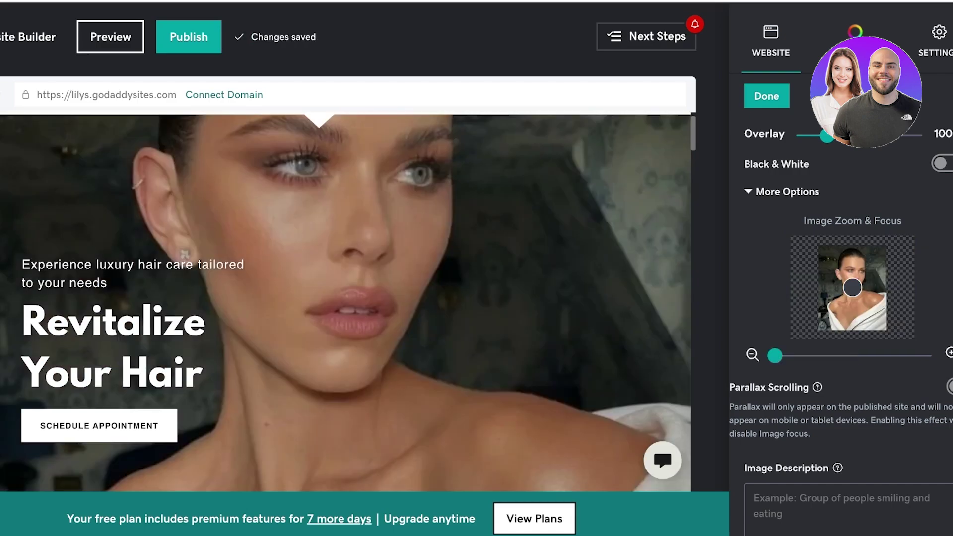
mouse_move(852, 287)
left_mouse_down()
mouse_move(855, 260)
mouse_move(845, 296)
mouse_move(839, 289)
mouse_move(853, 293)
left_mouse_up()
scroll(853, 292, "down", 1)
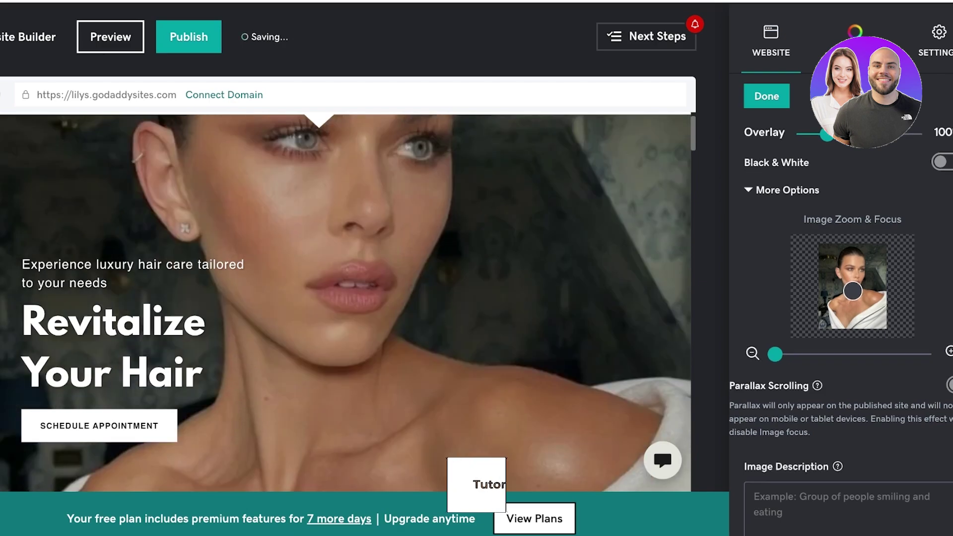
scroll(852, 292, "down", 2)
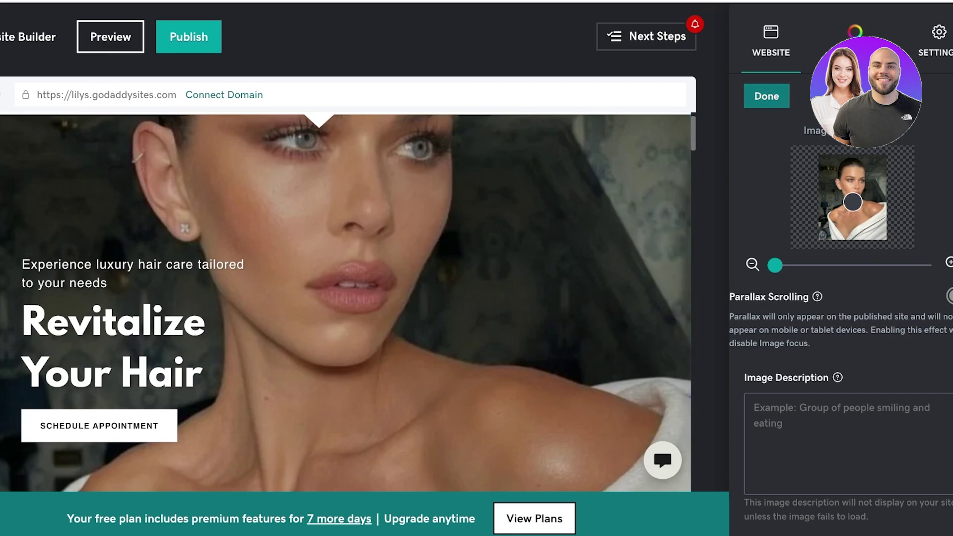
left_click(766, 96)
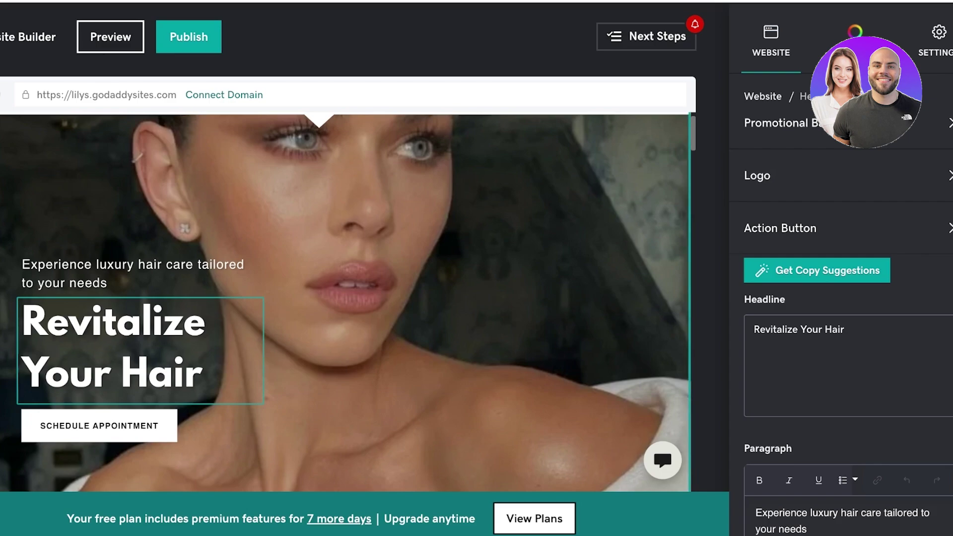
Replace the cover paragraph above the headline with "Experience style at itsvest"
left_click(185, 375)
left_click(163, 324)
left_click(182, 270)
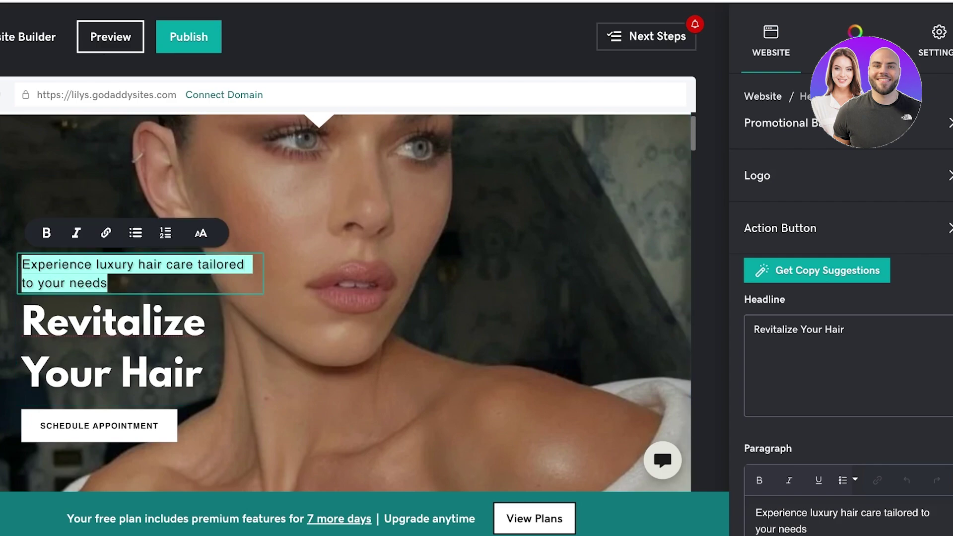
key("BackSpace")
type("E")
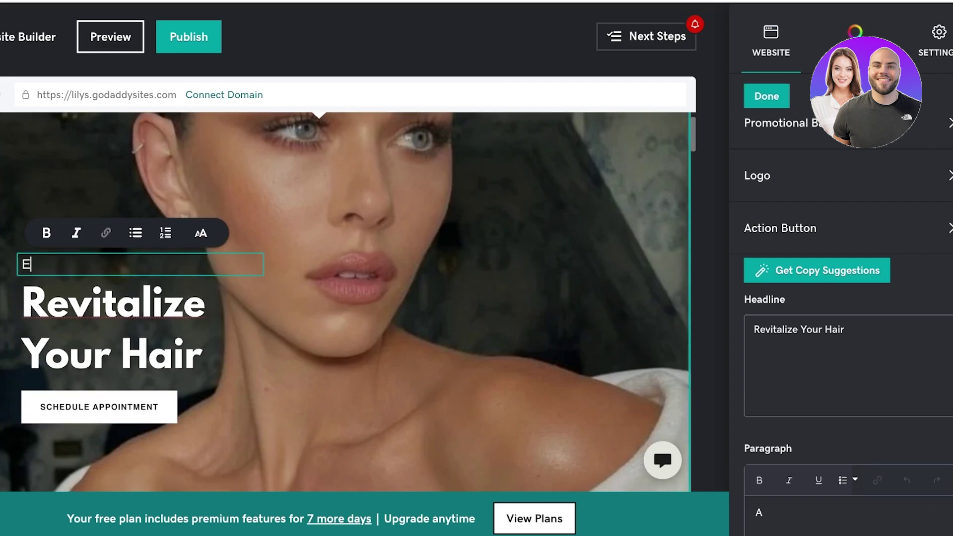
type("xpe")
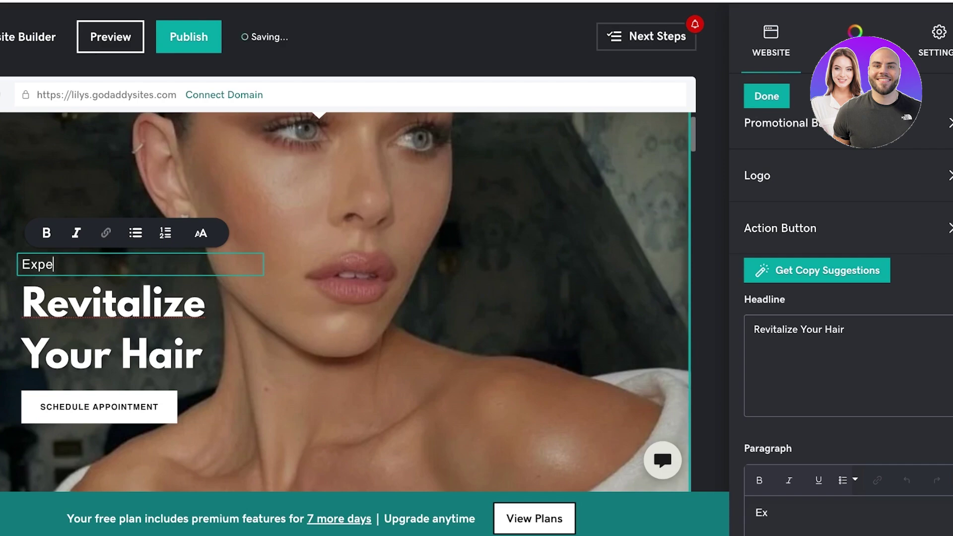
type("rience style at t")
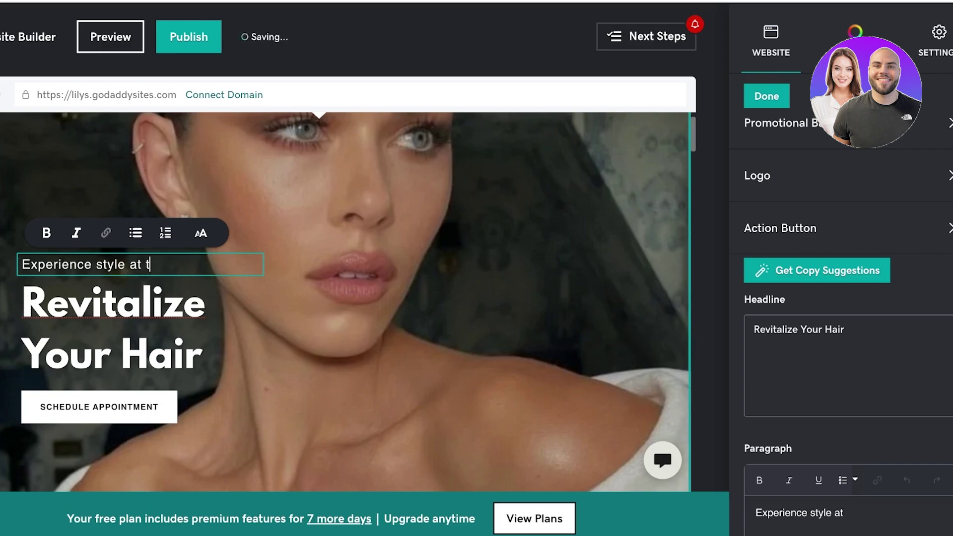
key("BackSpace")
type("itsvest")
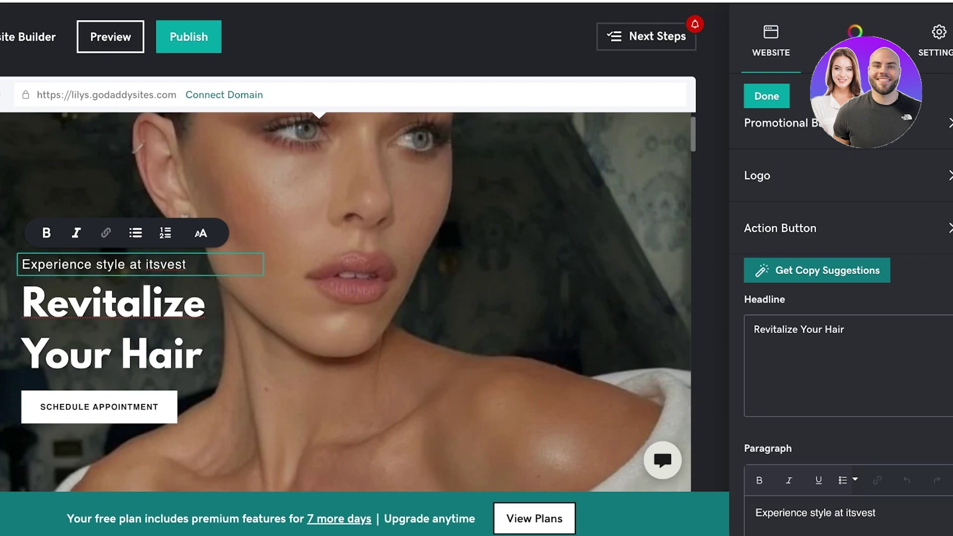
Delete all text from the header's cover paragraph
scroll(834, 327, "down", 4)
triple_click(812, 325)
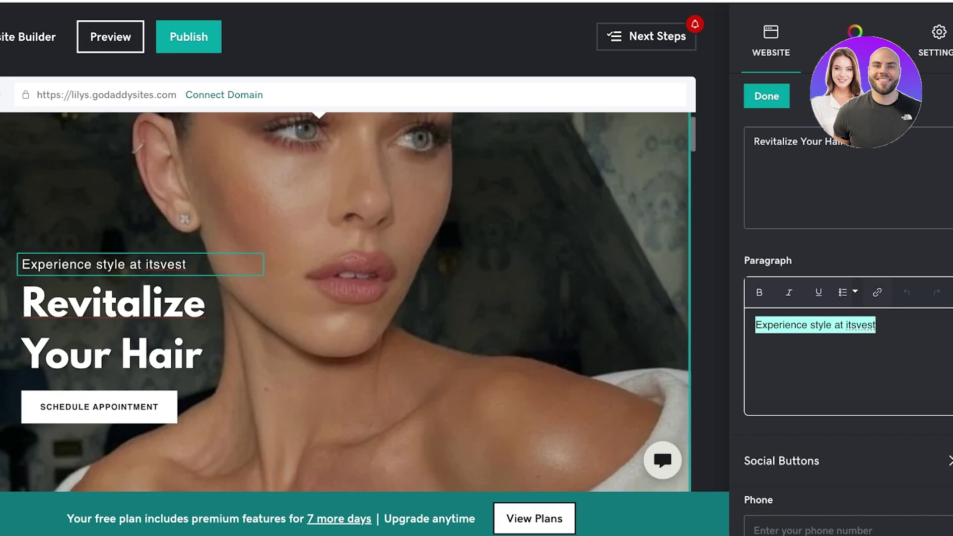
key("BackSpace")
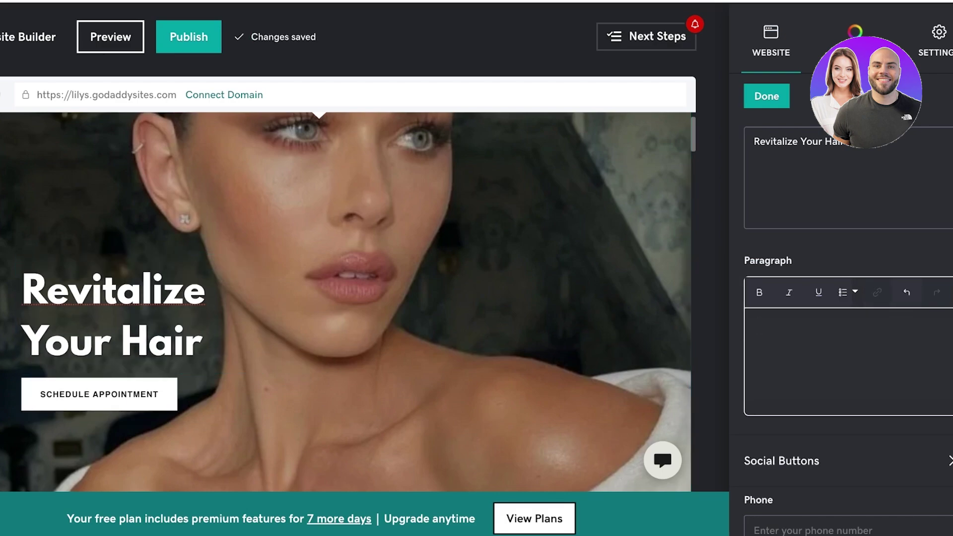
Change the cover headline to "STYLE WITH LILY"
double_click(775, 142)
key("BackSpace")
type("STYLE")
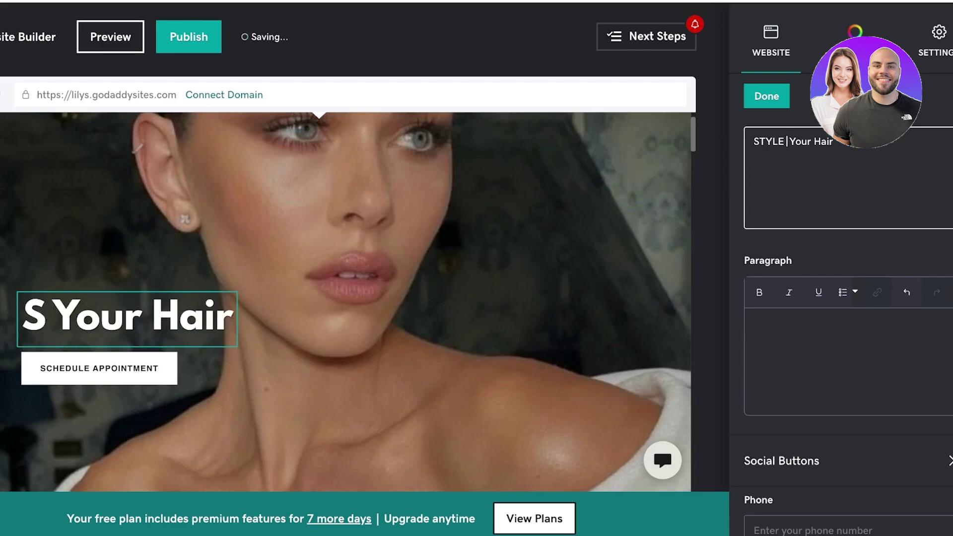
type(" WITH LILY")
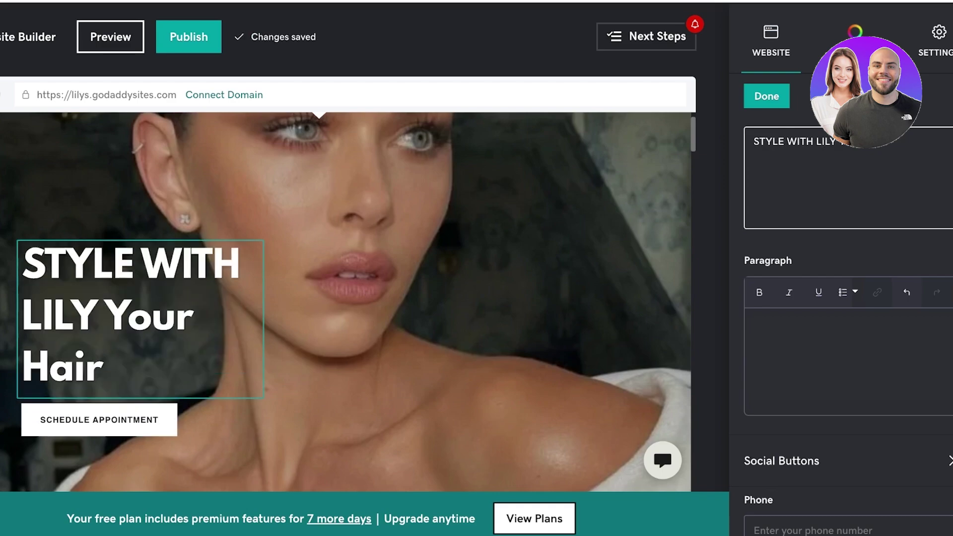
left_click_drag(884, 143, 837, 143)
key("BackSpace")
scroll(838, 198, "down", 1)
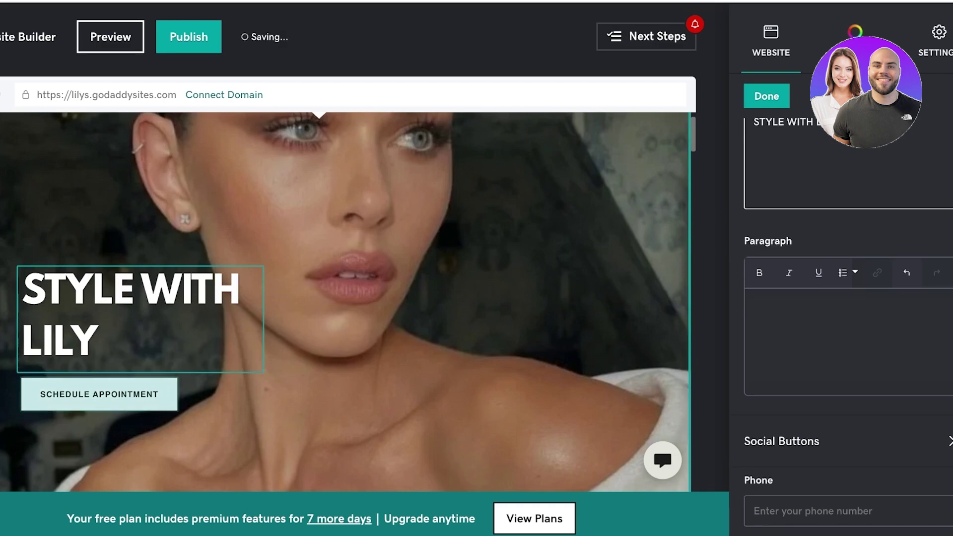
Relabel the cover's Schedule appointment action button as "Book a Session"
left_click(99, 394)
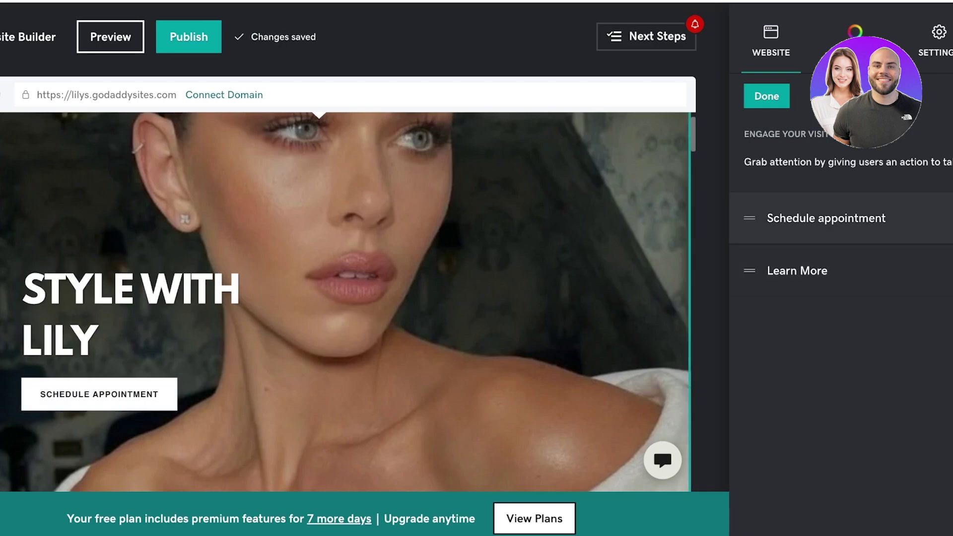
left_click(839, 218)
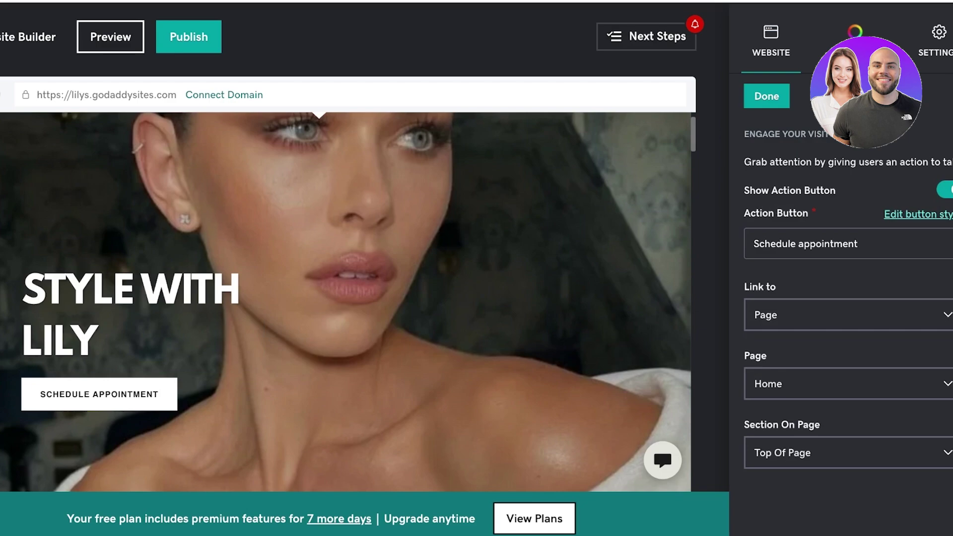
triple_click(857, 243)
type("A")
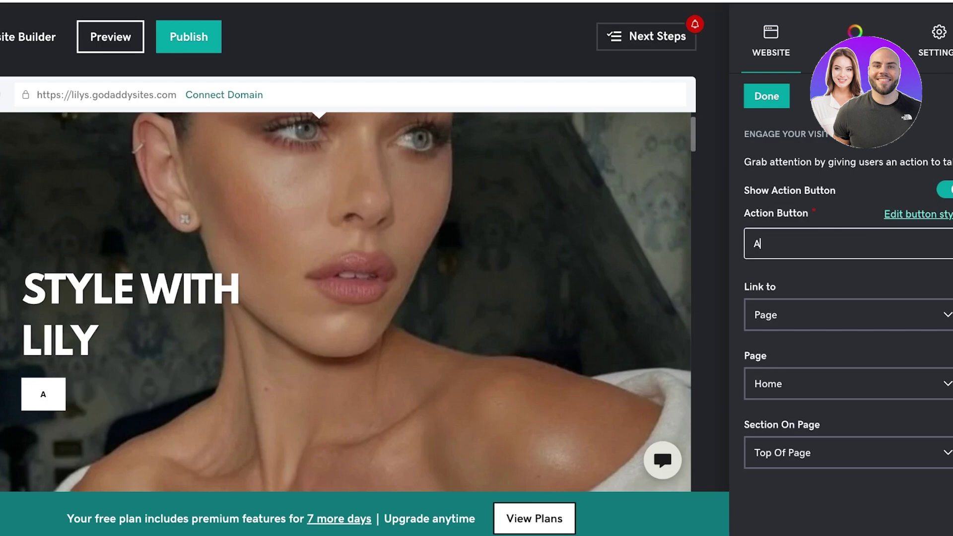
key("BackSpace")
type("Book a Sss")
key("BackSpace")
key("BackSpace")
type("ession")
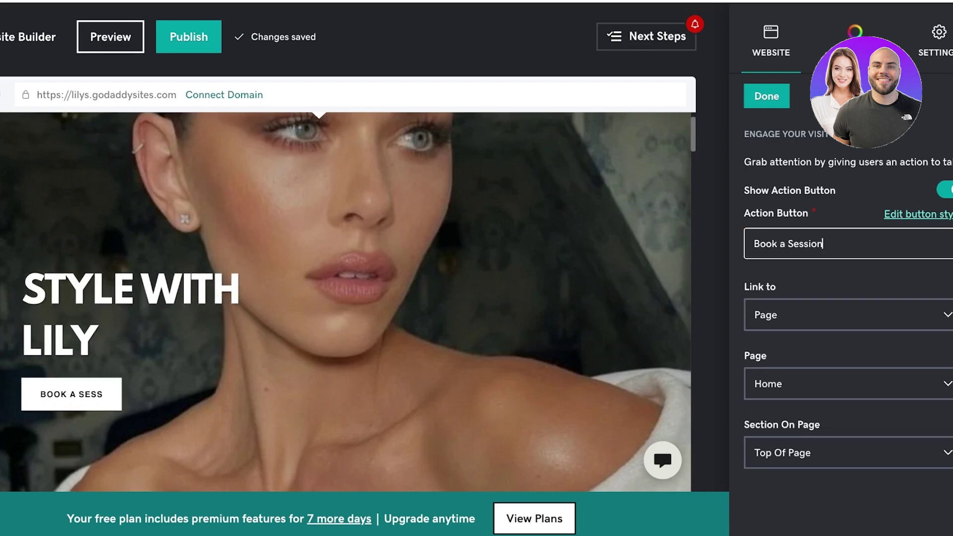
Link the Book a Session button to the Home page and finish editing the action button
left_click(947, 315)
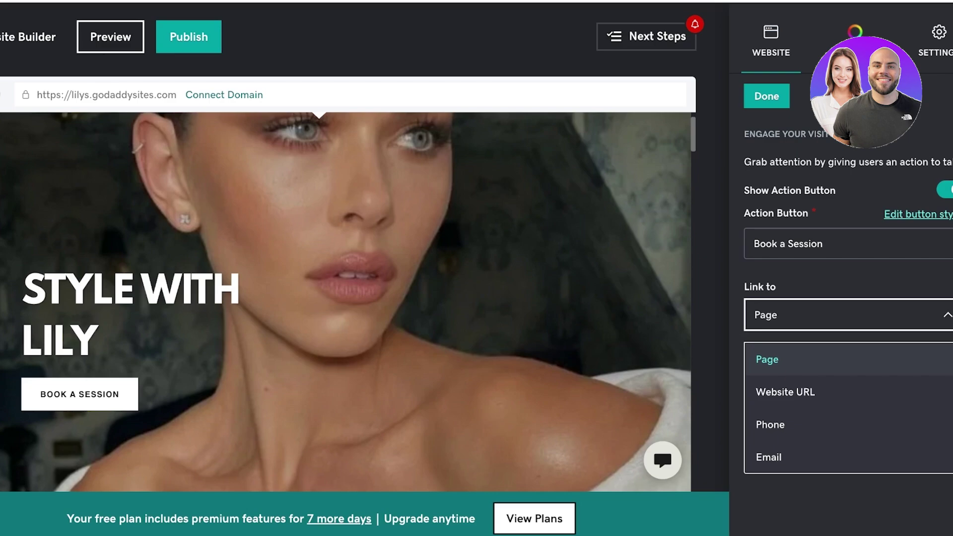
left_click(849, 359)
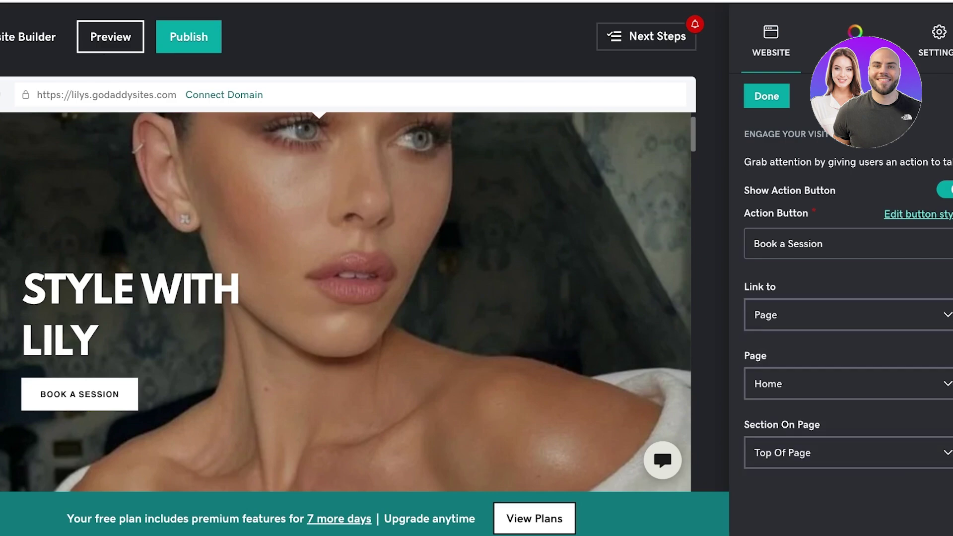
left_click(849, 384)
left_click(767, 96)
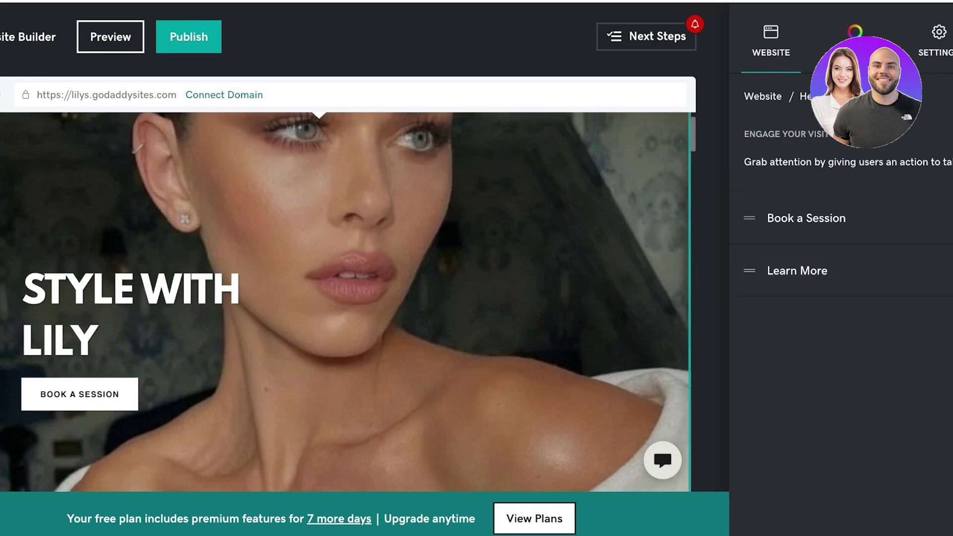
Delete the Lilys section with the Professional Stylist with Celeb Experience text below the cover
scroll(347, 298, "down", 7)
scroll(348, 298, "up", 4)
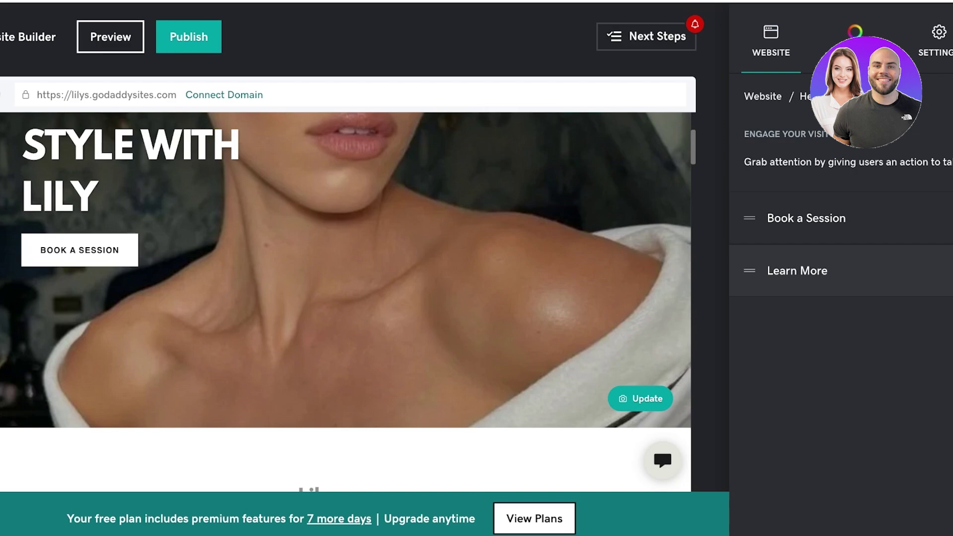
scroll(348, 298, "down", 10)
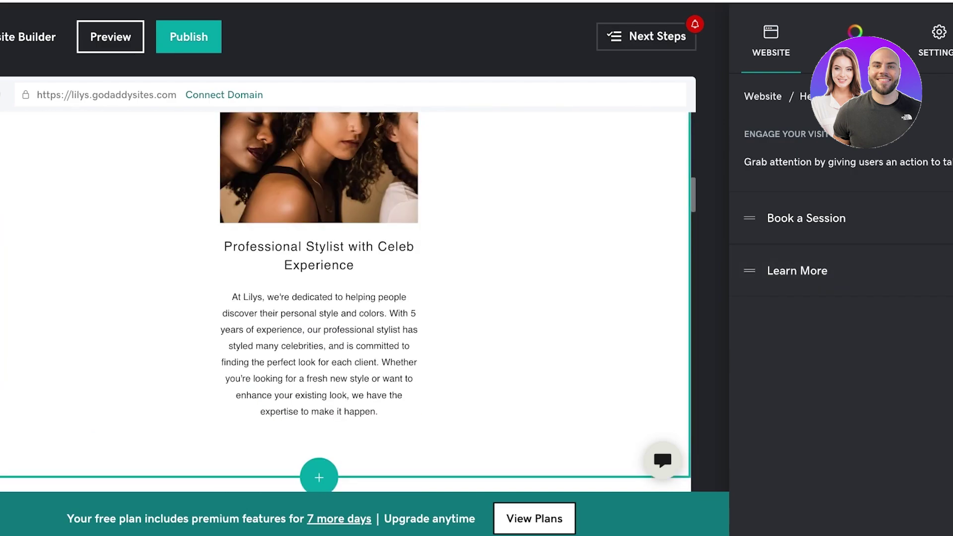
scroll(345, 303, "up", 2)
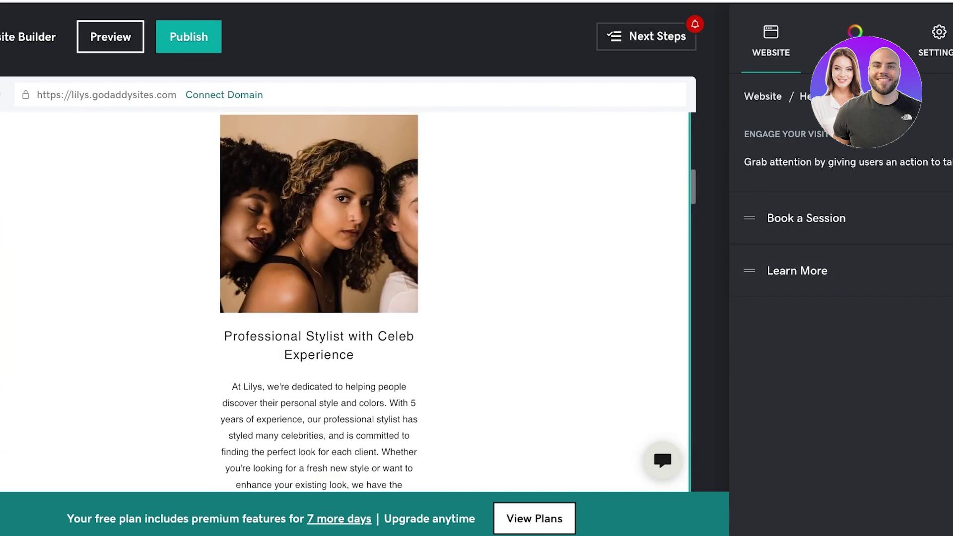
left_click(456, 297)
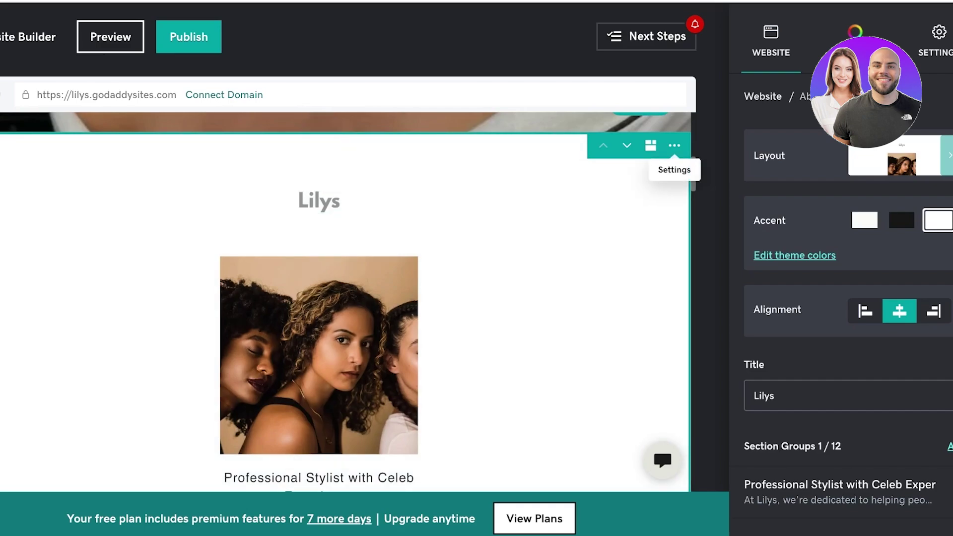
left_click(674, 144)
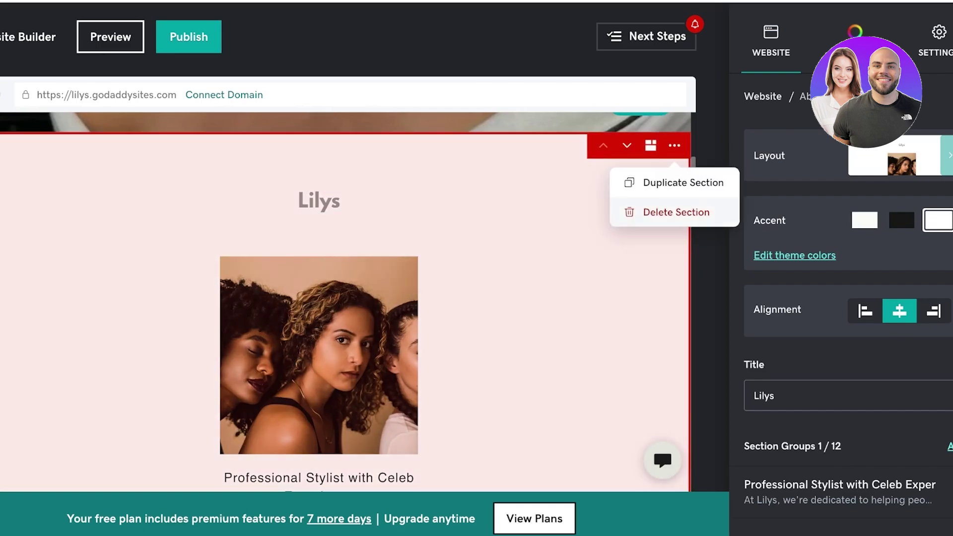
left_click(665, 210)
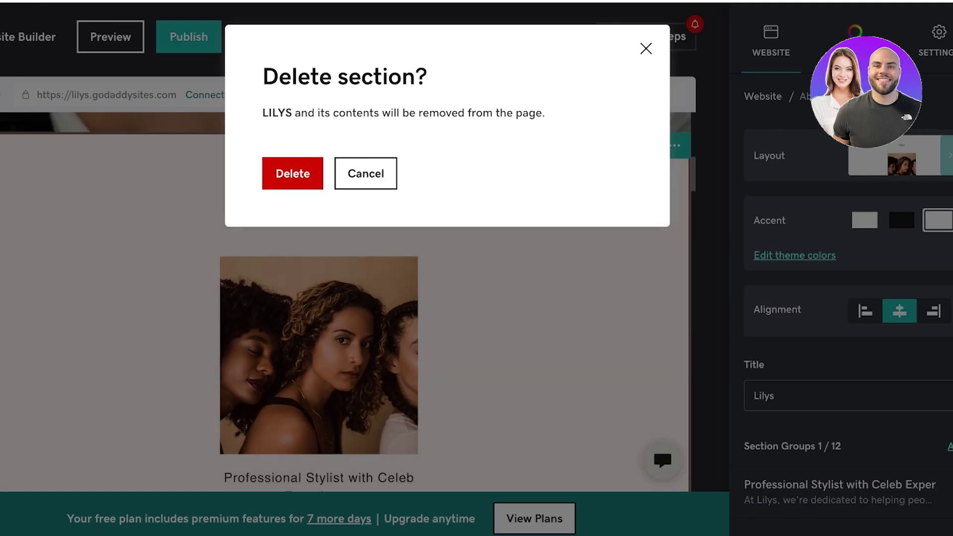
left_click(292, 173)
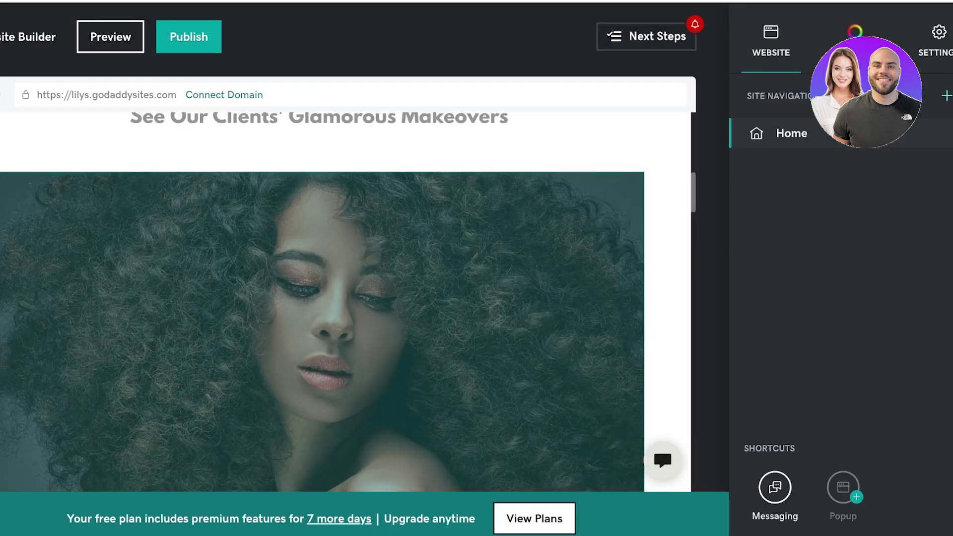
Examine the section types that can be added above Contact Us, including the Audio & Video and Commerce categories
scroll(338, 249, "up", 1)
scroll(338, 249, "down", 10)
scroll(319, 348, "down", 15)
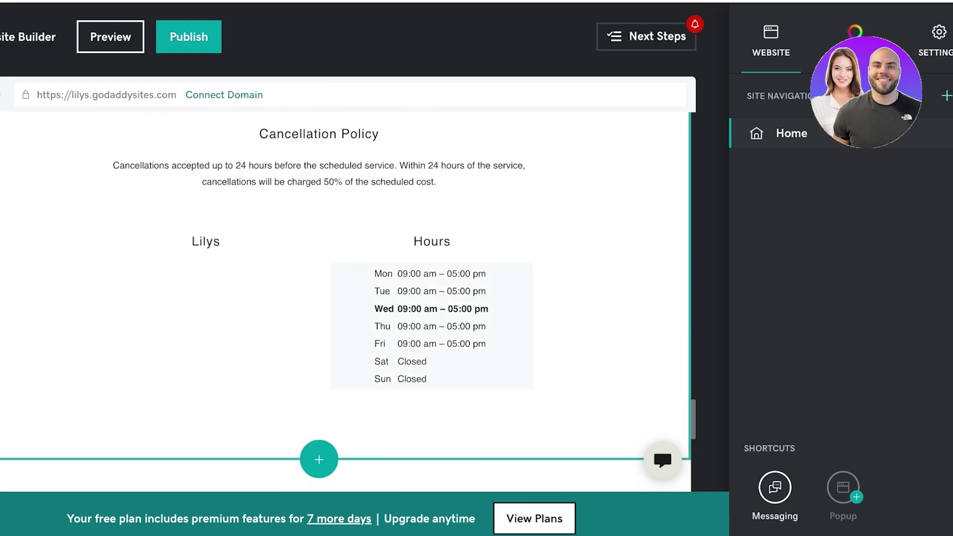
scroll(319, 347, "up", 3)
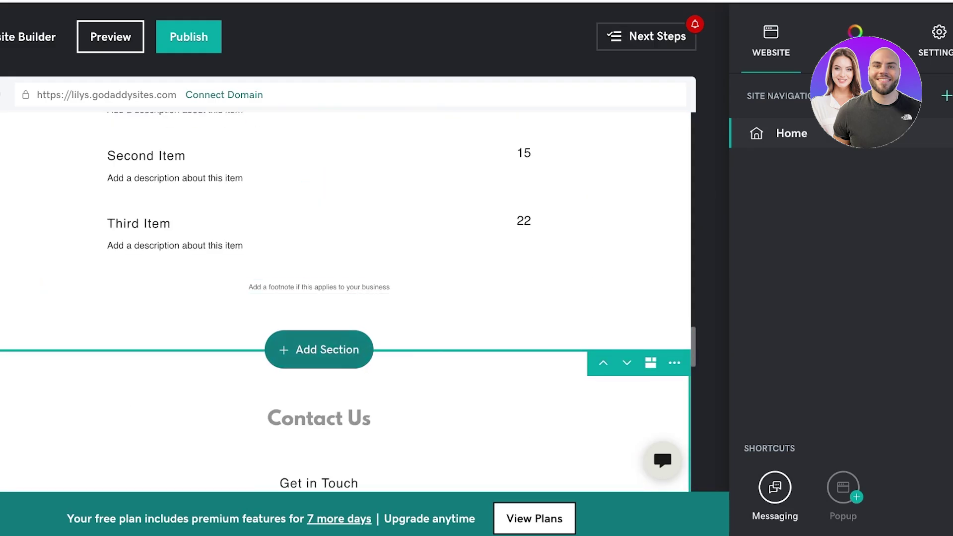
left_click(319, 349)
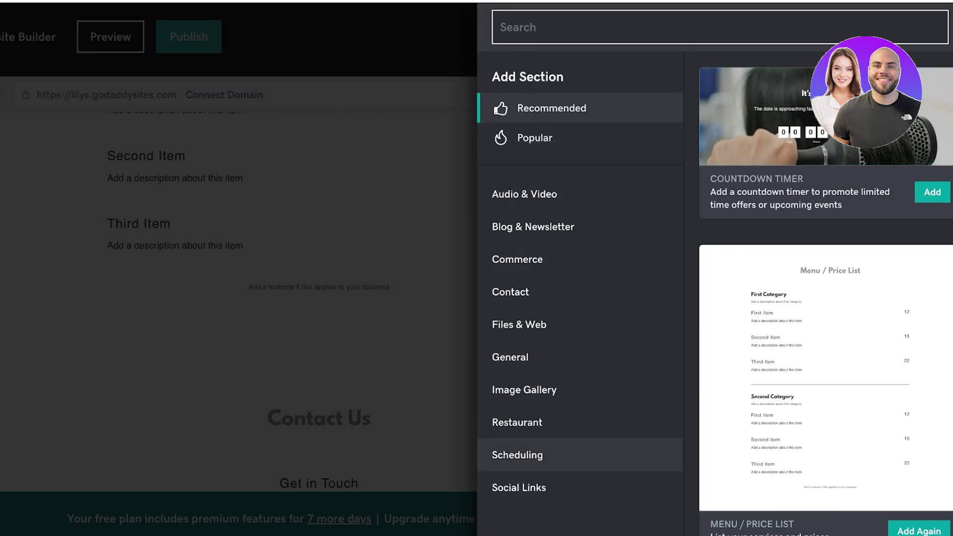
left_click(524, 194)
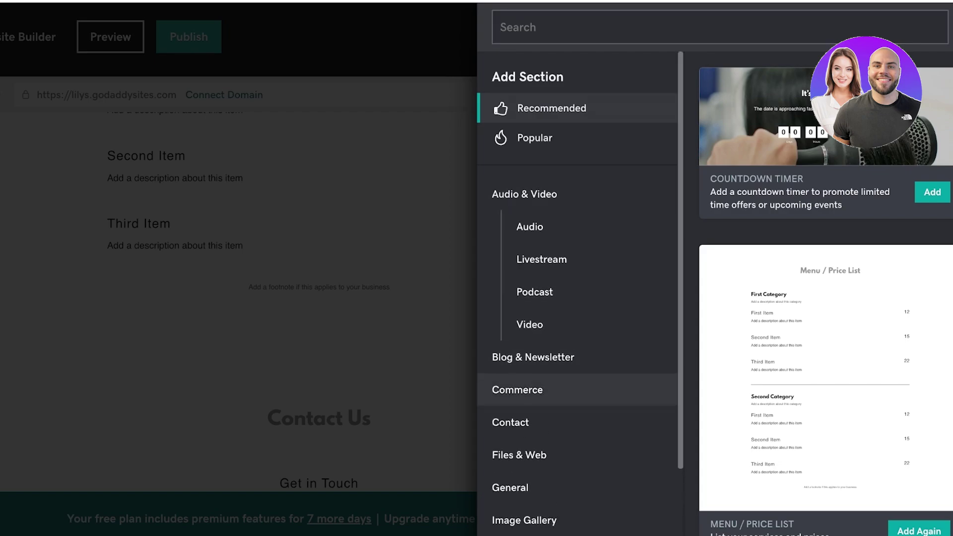
left_click(517, 389)
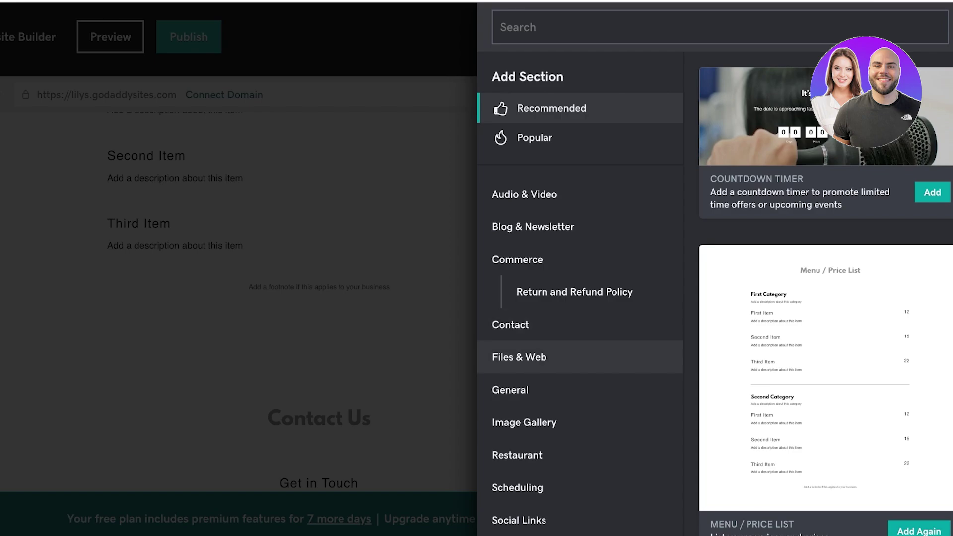
left_click(951, 27)
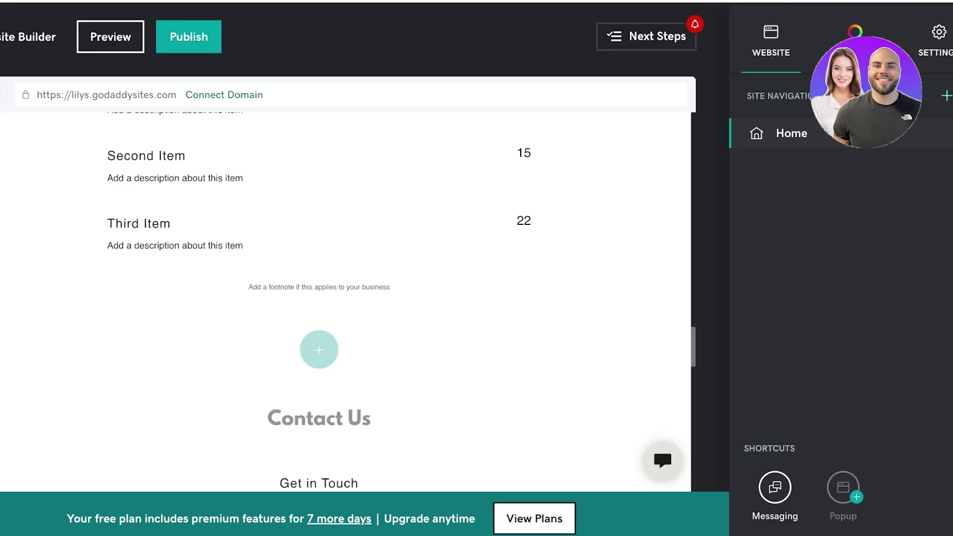
Browse the alternative website themes and apply the Mint theme to the site
scroll(319, 349, "down", 6)
left_click(855, 43)
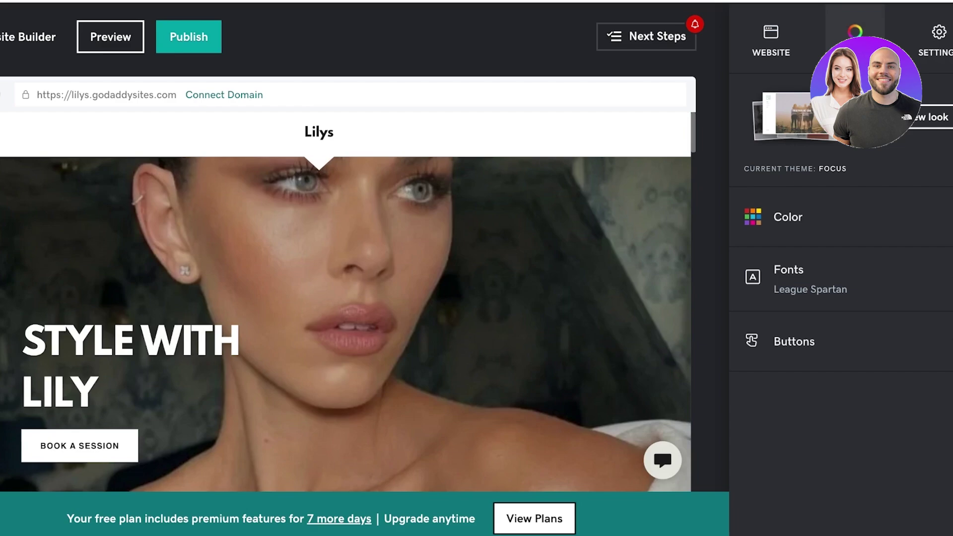
left_click(931, 117)
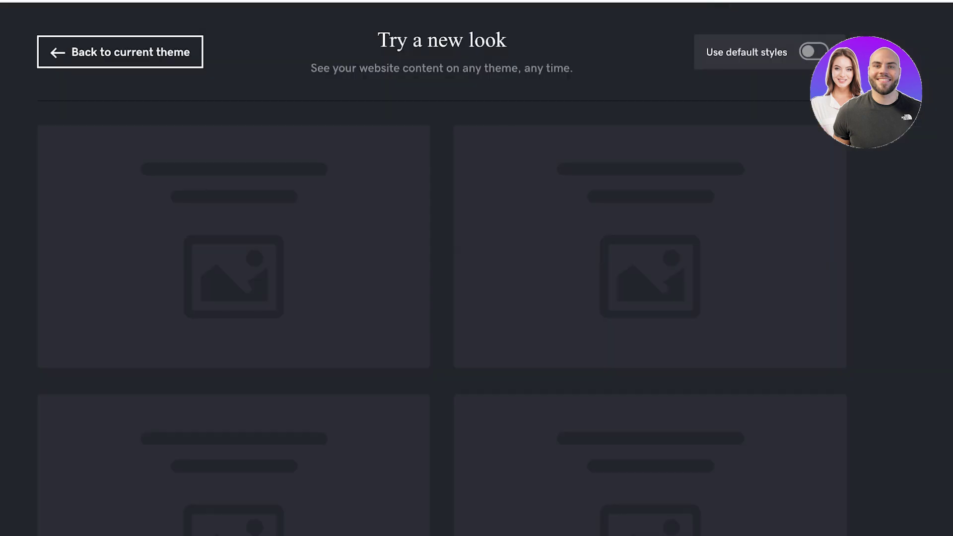
scroll(650, 209, "down", 7)
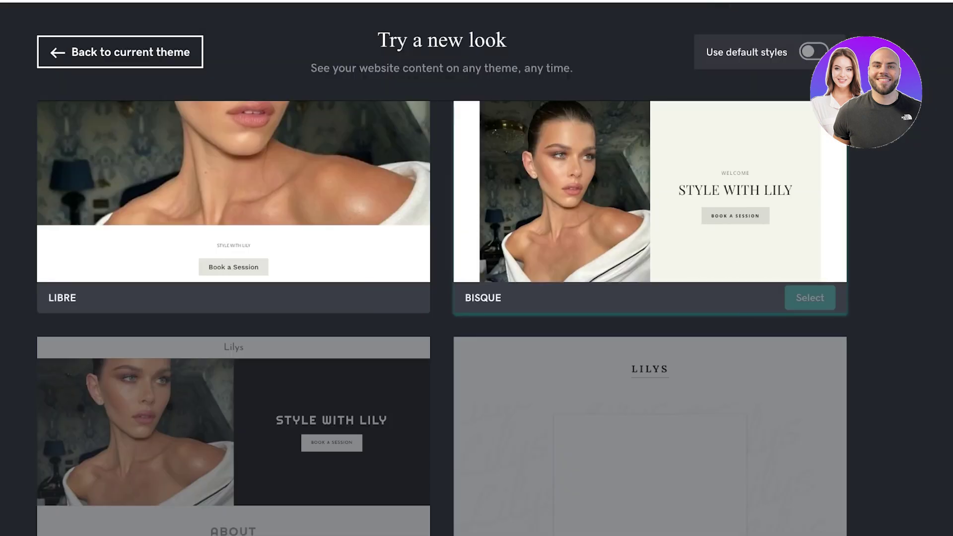
scroll(650, 209, "down", 6)
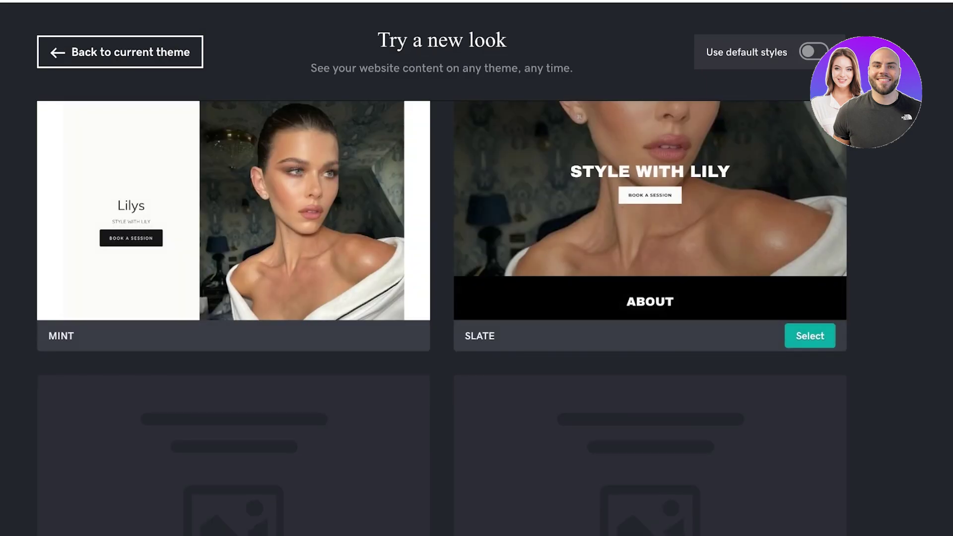
scroll(650, 208, "down", 6)
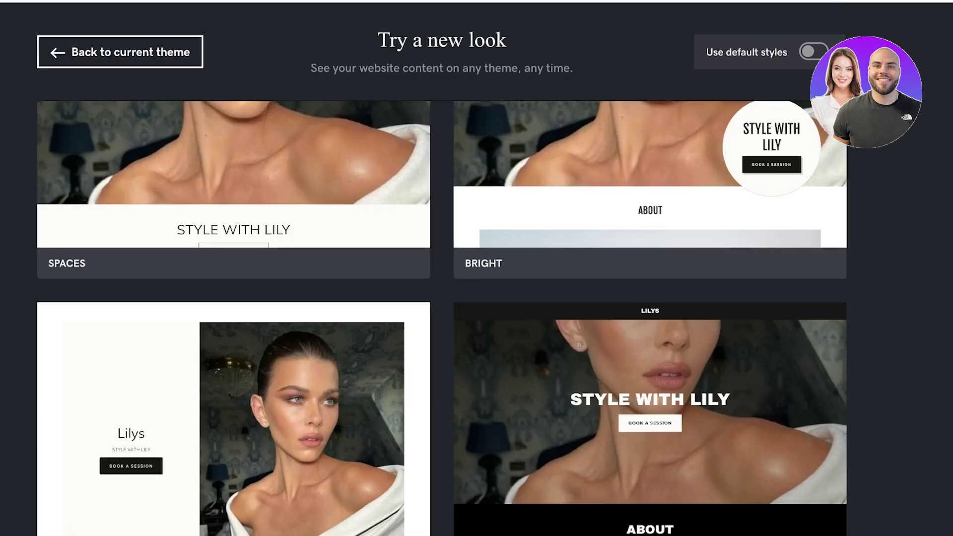
scroll(233, 338, "down", 3)
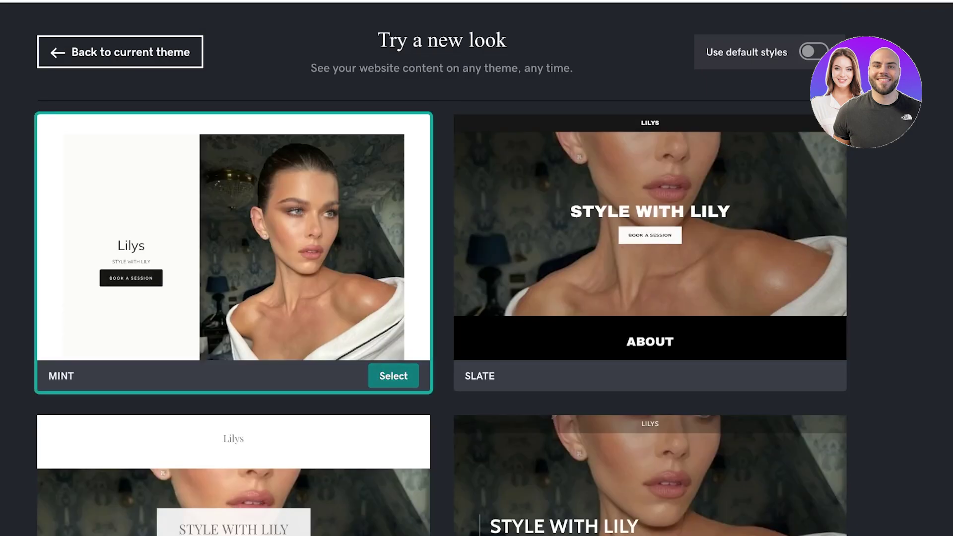
left_click(393, 376)
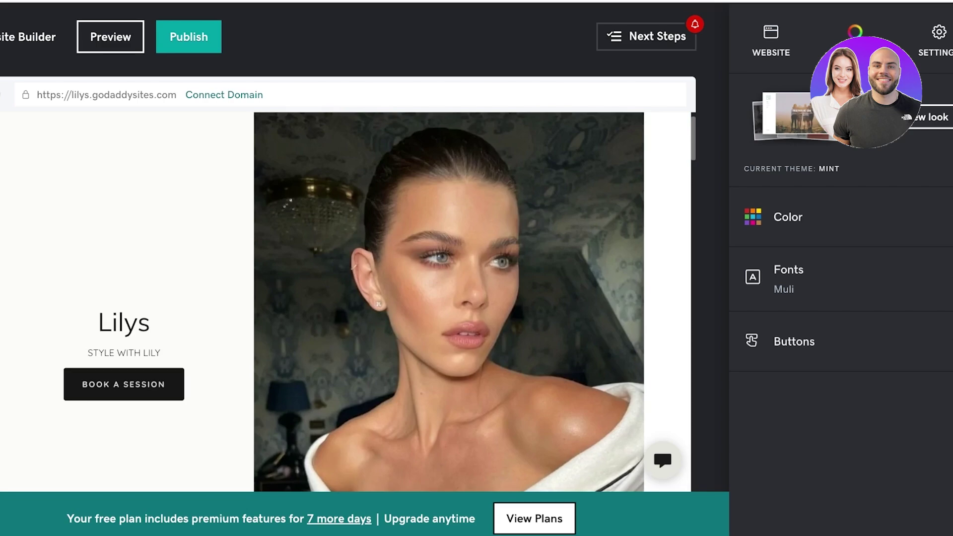
Set the site's theme color to the custom light beige #F5F0EB
left_click(788, 217)
scroll(841, 318, "down", 5)
scroll(841, 318, "up", 4)
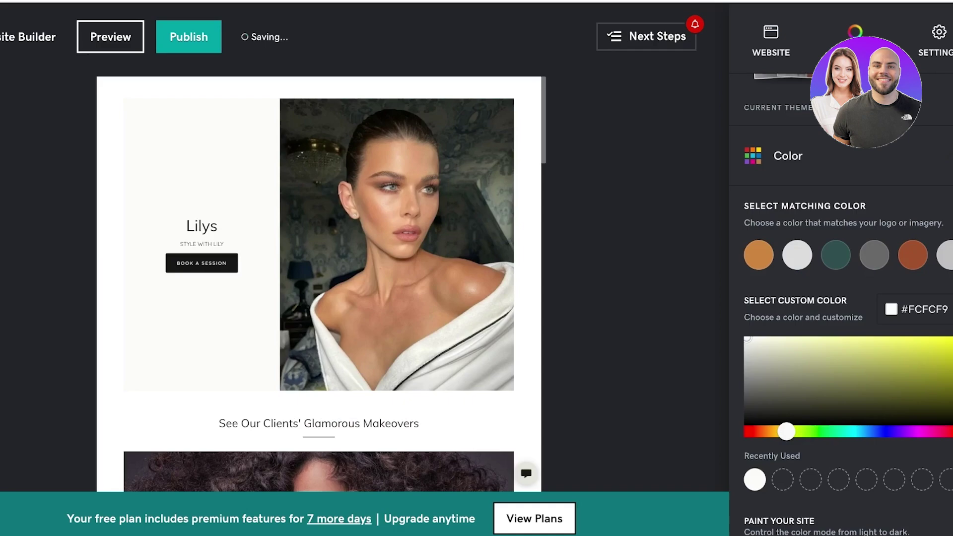
scroll(841, 318, "up", 1)
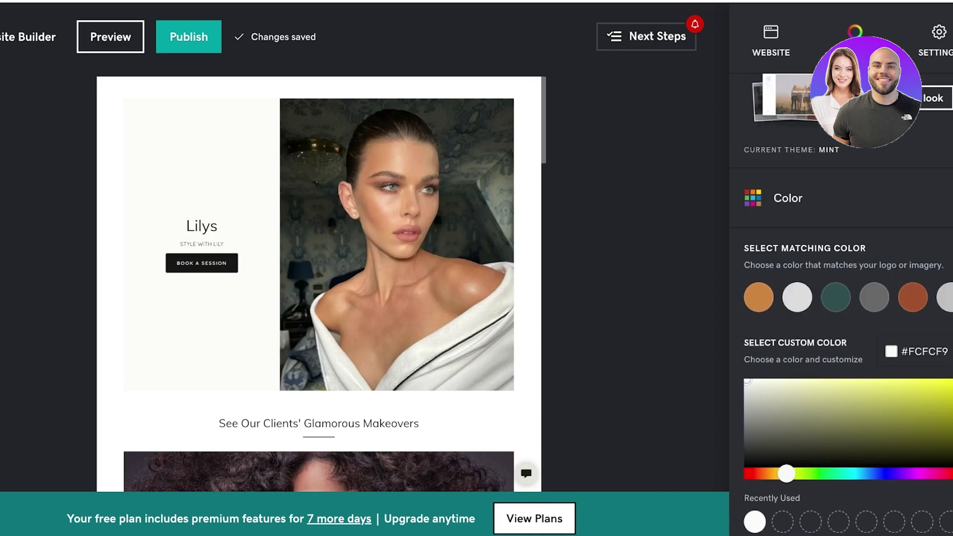
left_click(758, 316)
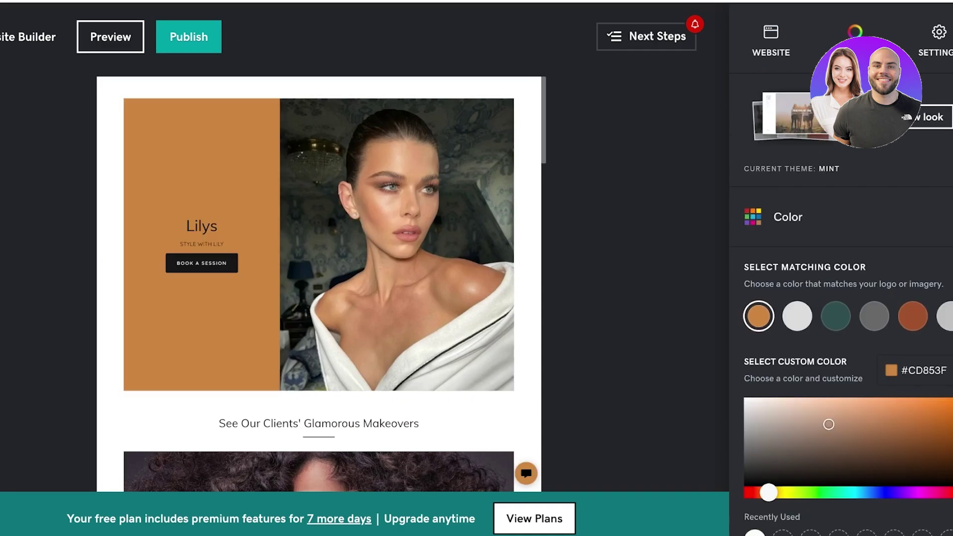
left_click(752, 401)
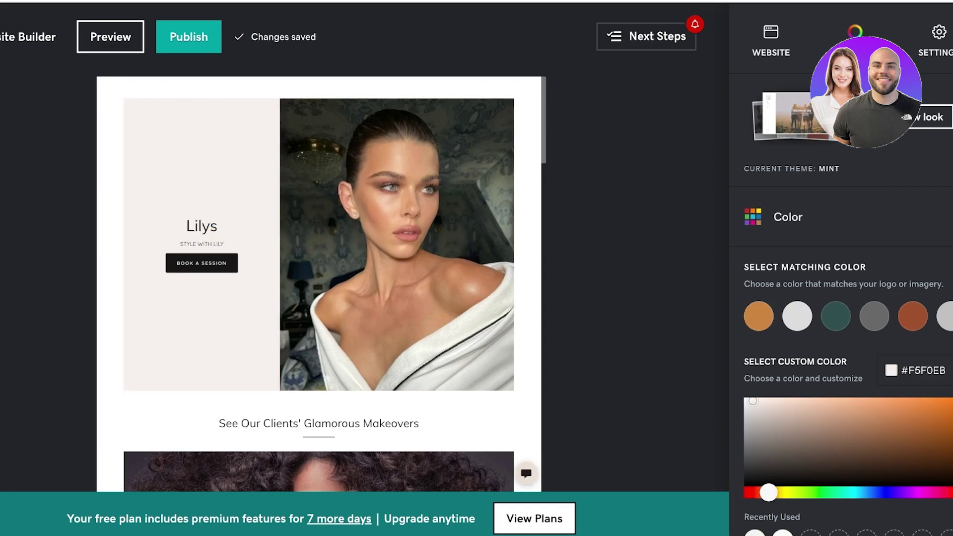
left_click(788, 217)
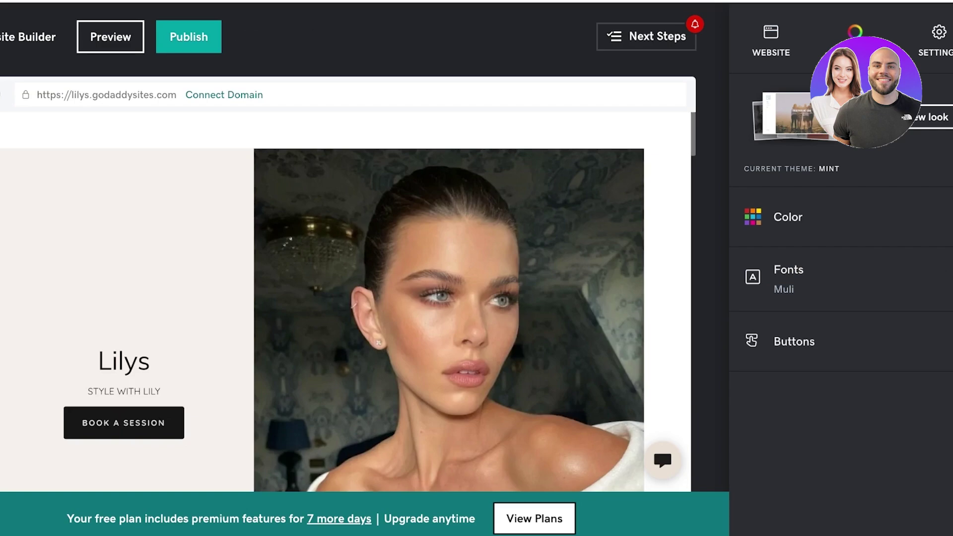
Apply the Crimson Text and Open Sans font pairing to the site
left_click(789, 278)
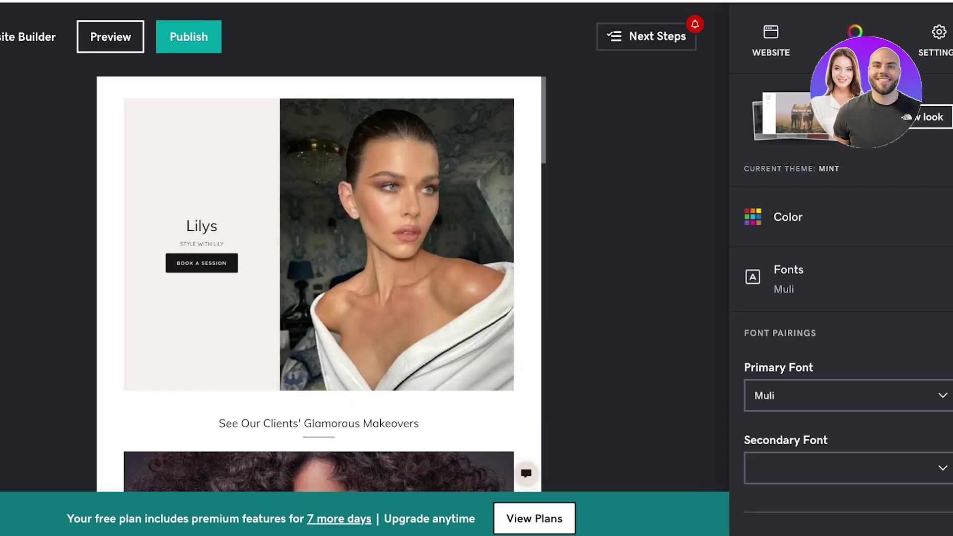
scroll(852, 277, "down", 10)
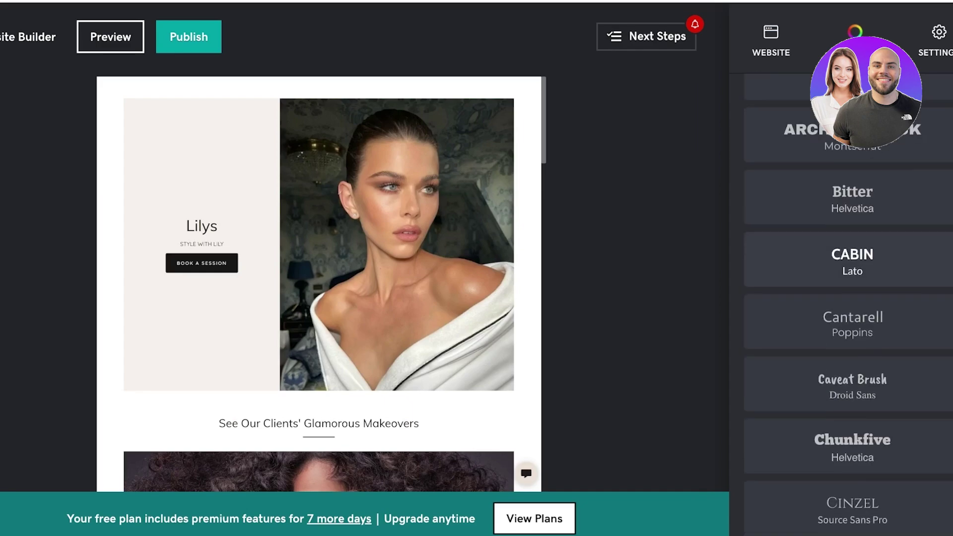
scroll(848, 317, "down", 12)
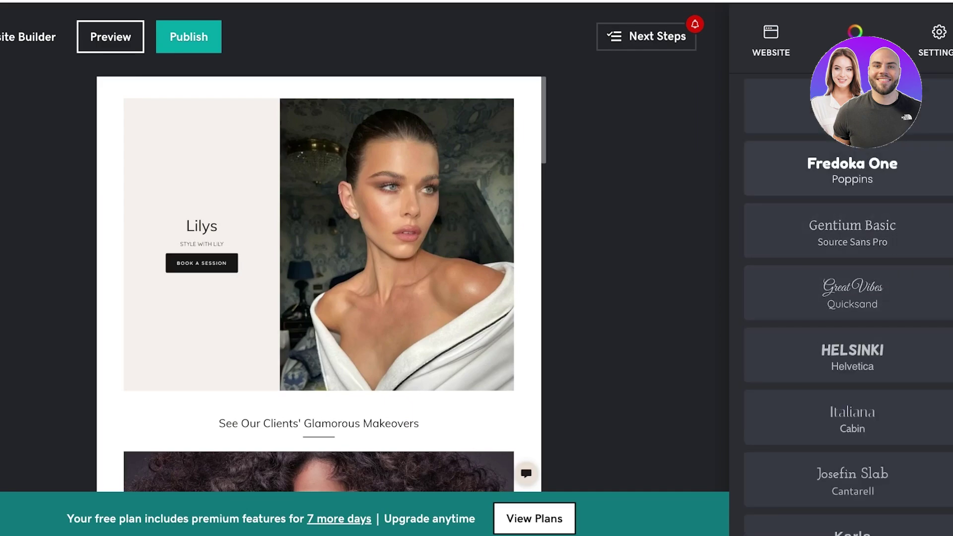
left_click(852, 170)
scroll(852, 298, "down", 10)
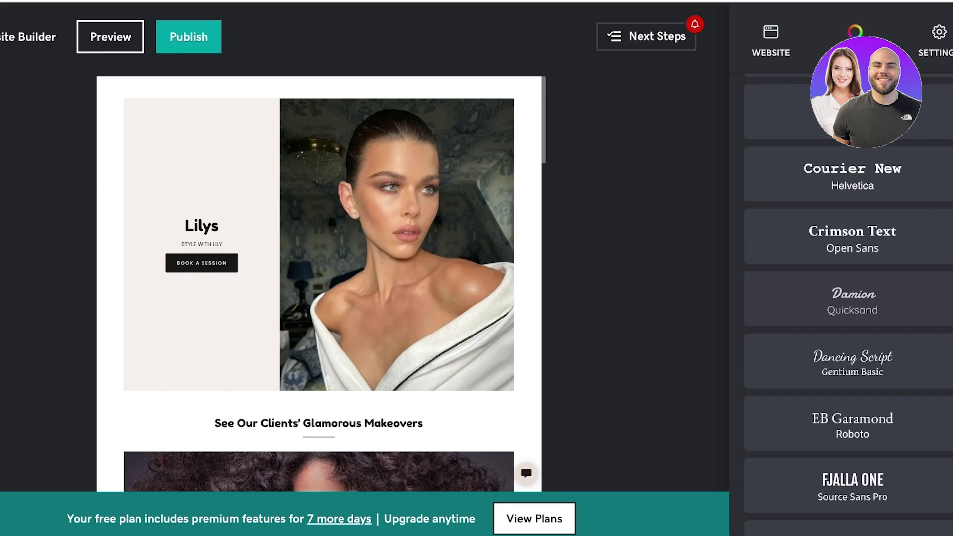
left_click(852, 301)
scroll(852, 298, "down", 6)
left_click(852, 358)
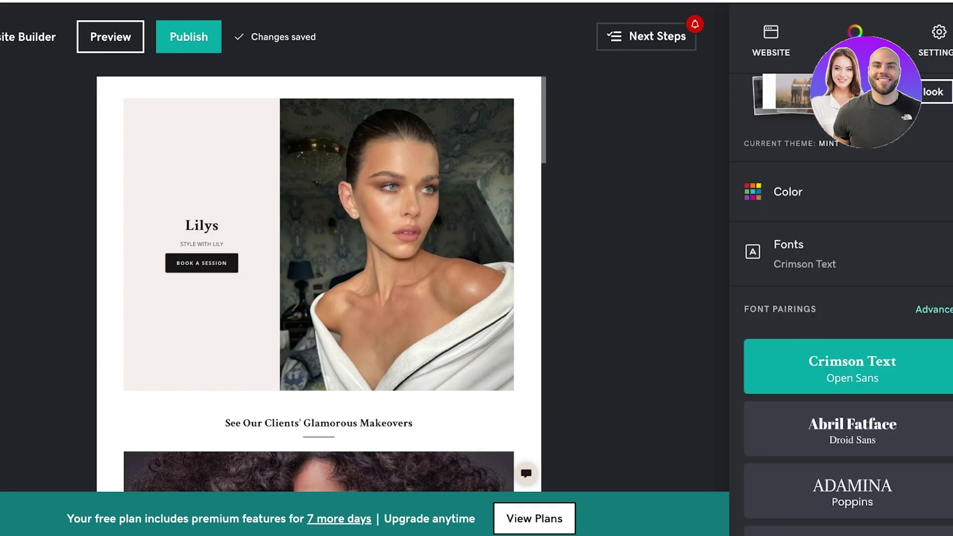
Show the advanced font pairing options for the site's primary and secondary fonts
scroll(852, 318, "down", 6)
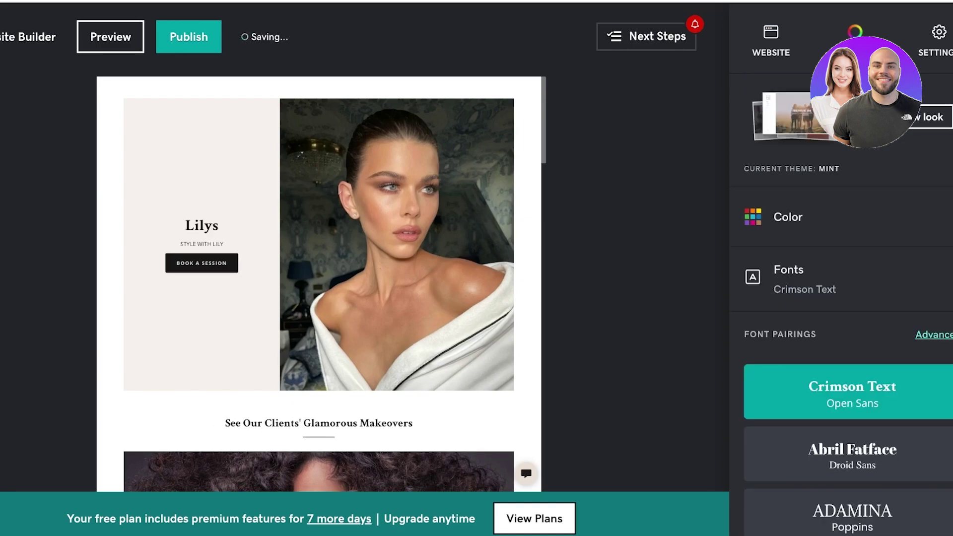
left_click(934, 335)
scroll(852, 348, "down", 4)
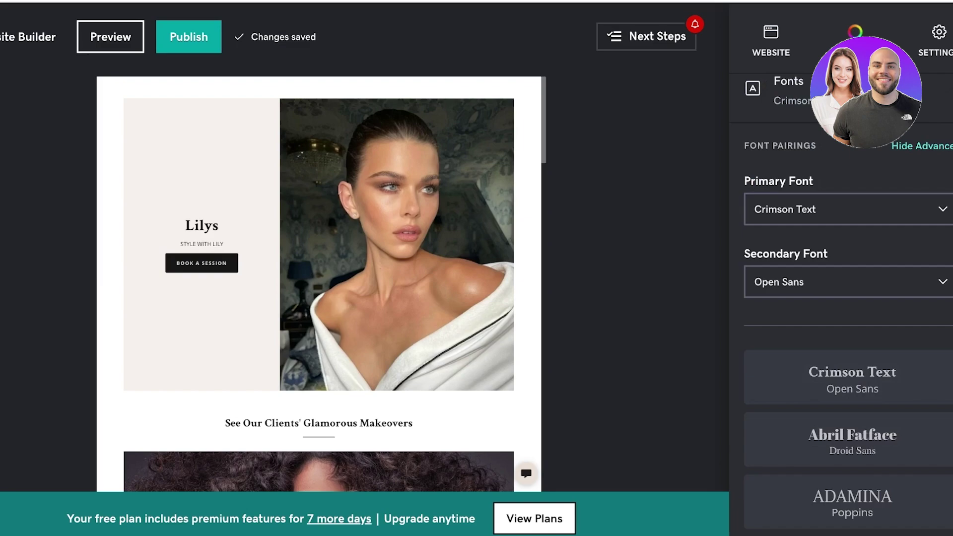
Look through the remaining font pairings down to the end of the list
scroll(852, 298, "down", 20)
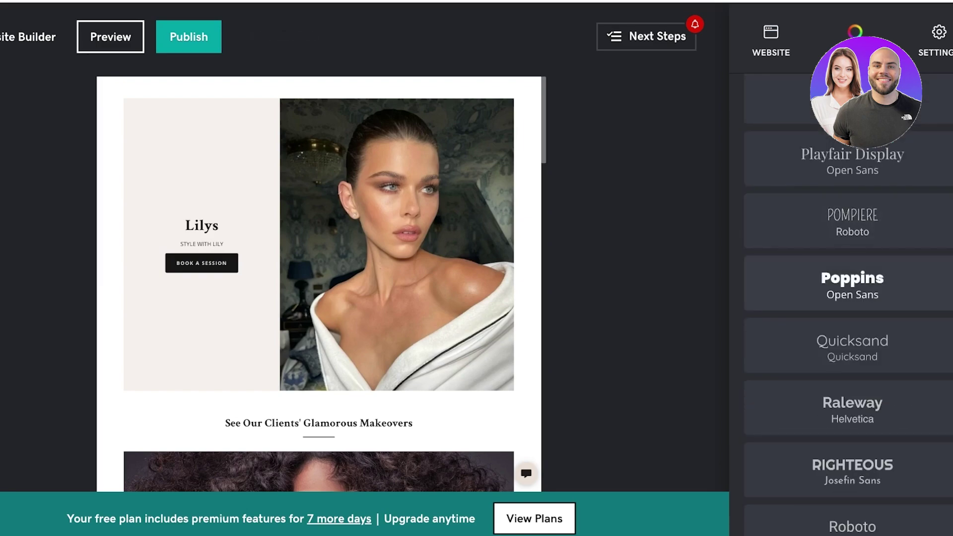
scroll(852, 298, "down", 8)
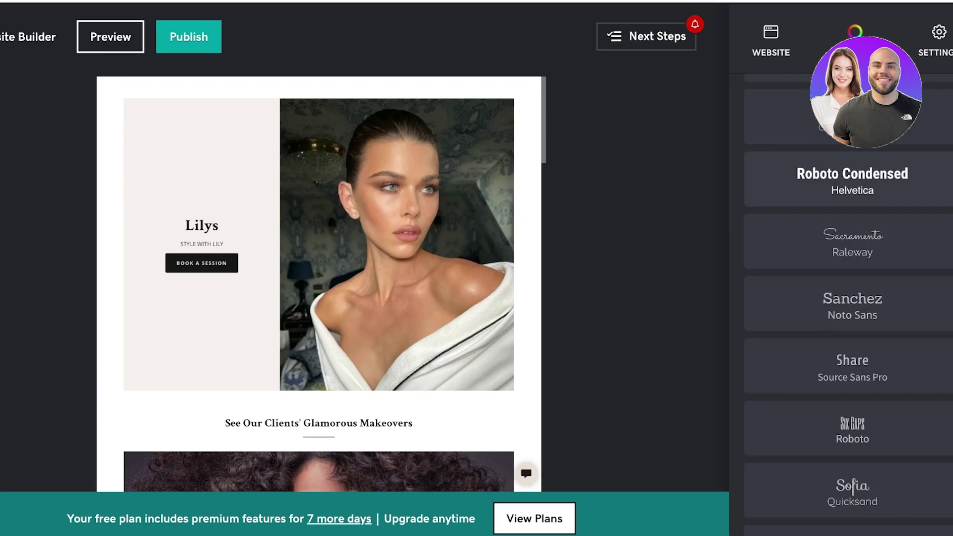
scroll(852, 298, "down", 5)
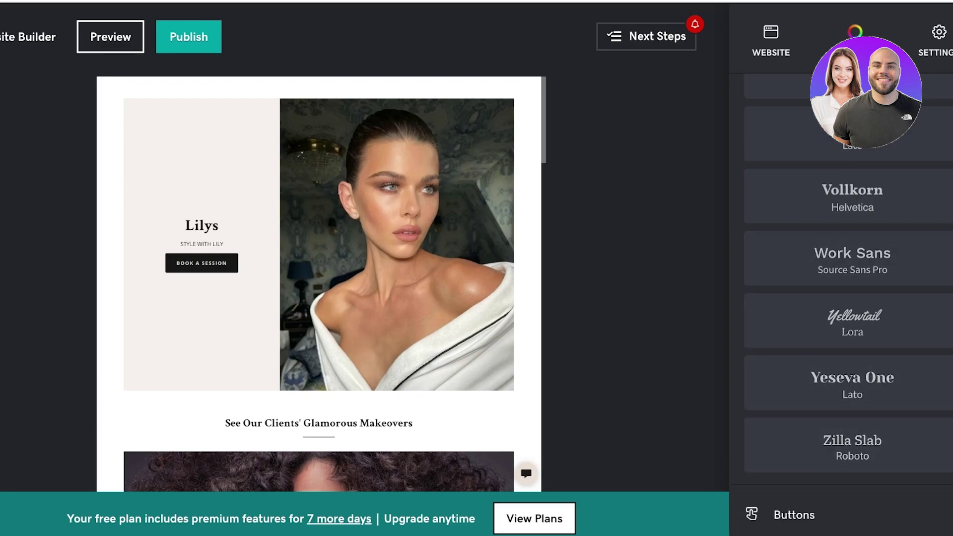
Review the theme color option and the available styles for the site's primary buttons, keeping the current style
left_click(794, 515)
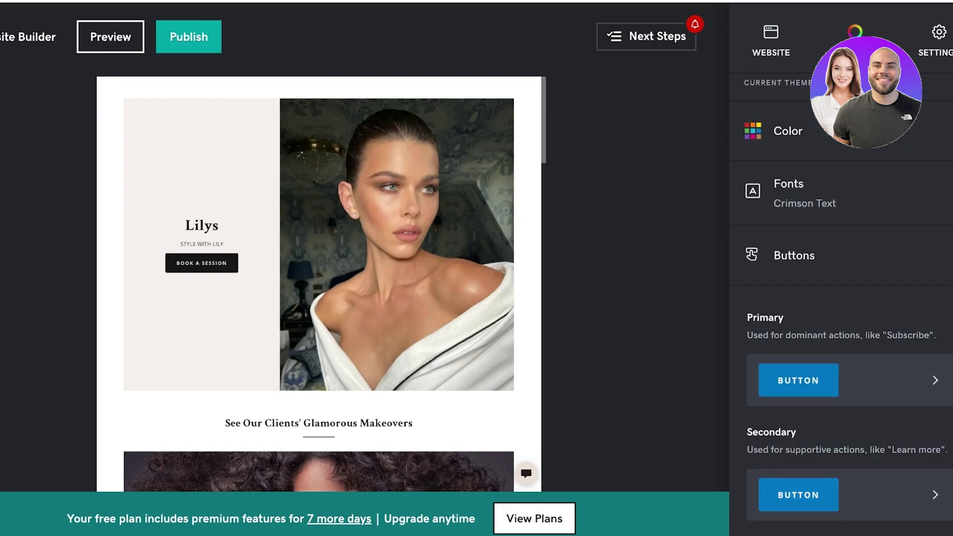
left_click(798, 380)
scroll(863, 358, "down", 5)
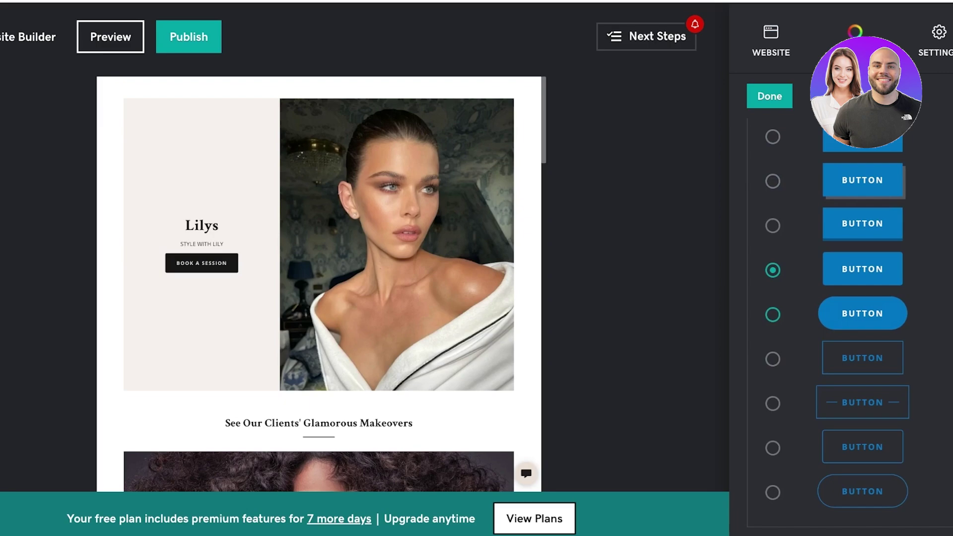
scroll(844, 223, "up", 5)
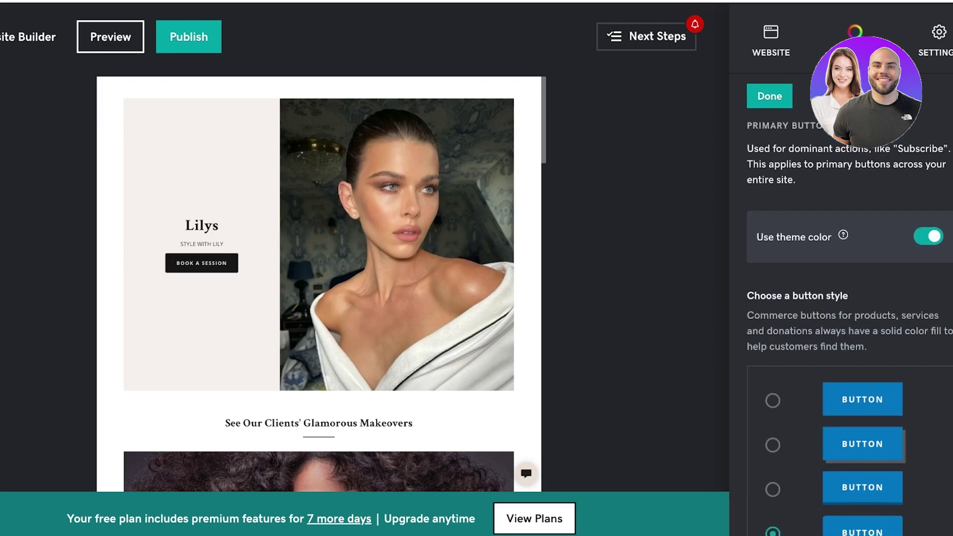
scroll(844, 223, "down", 5)
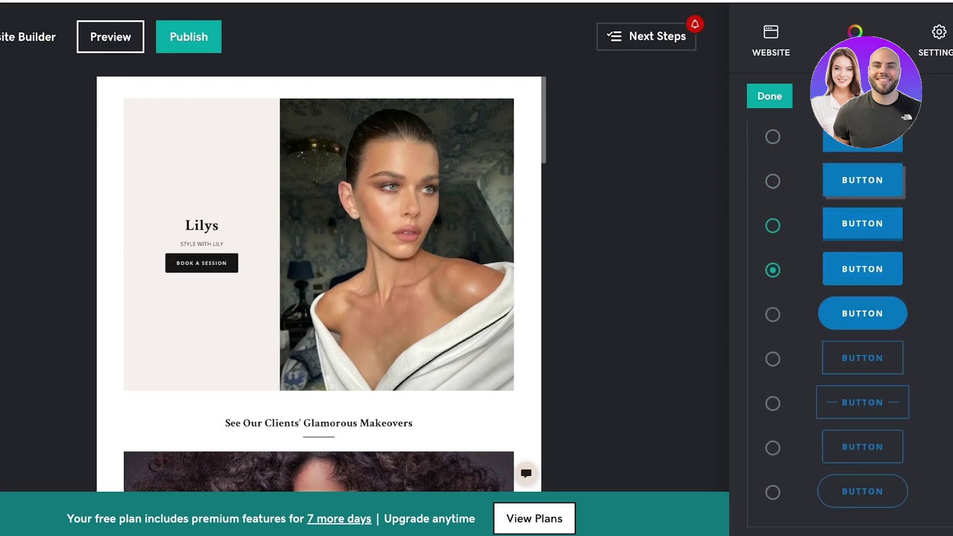
scroll(844, 297, "up", 5)
left_click(769, 96)
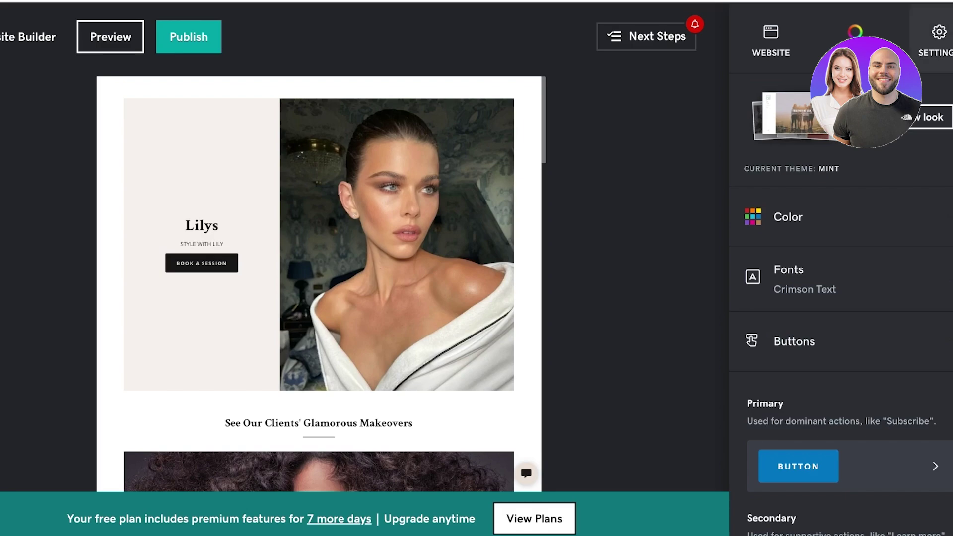
Look through the website settings, covering the domain, site profile, and analytics and tracking options
left_click(937, 41)
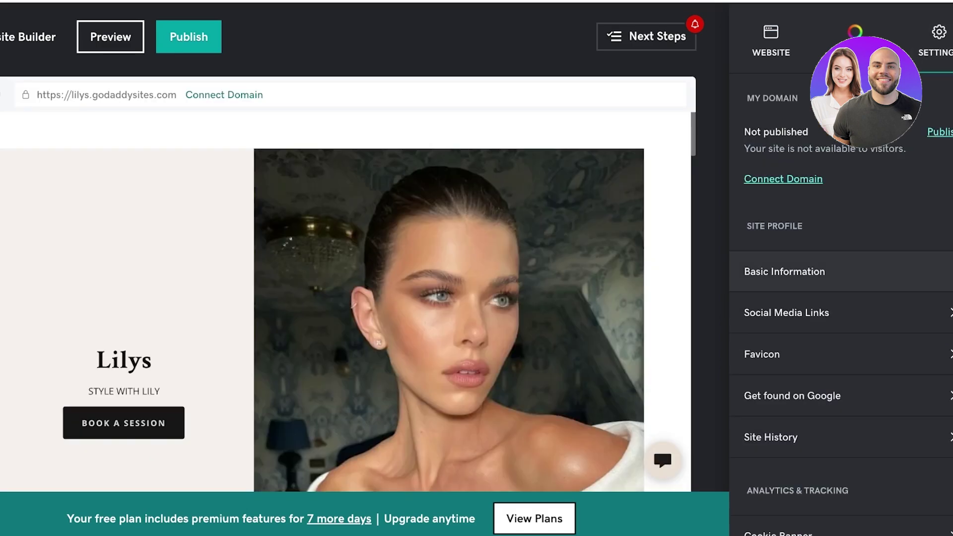
scroll(842, 205, "down", 3)
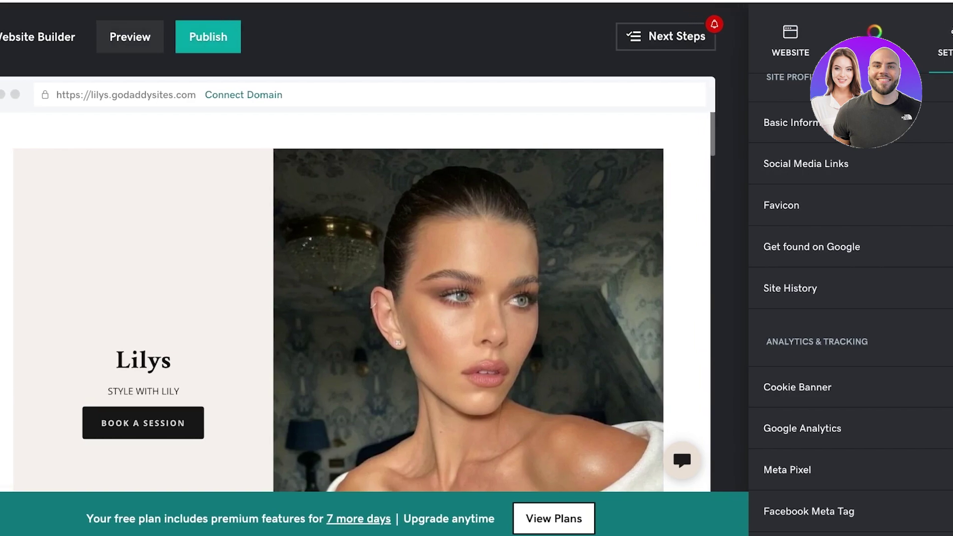
Preview the site in desktop and mobile views, checking the page down to the price list
left_click(110, 36)
scroll(468, 342, "down", 15)
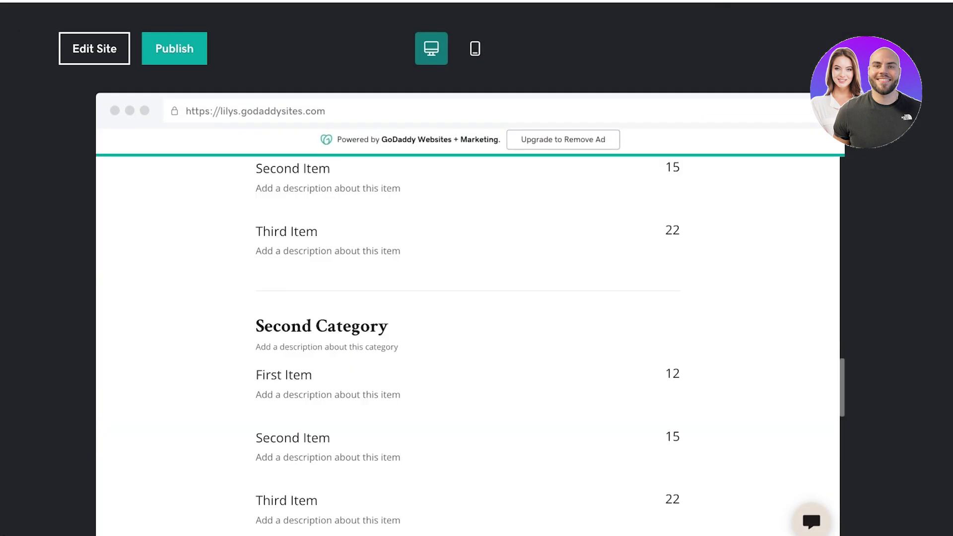
left_click(475, 49)
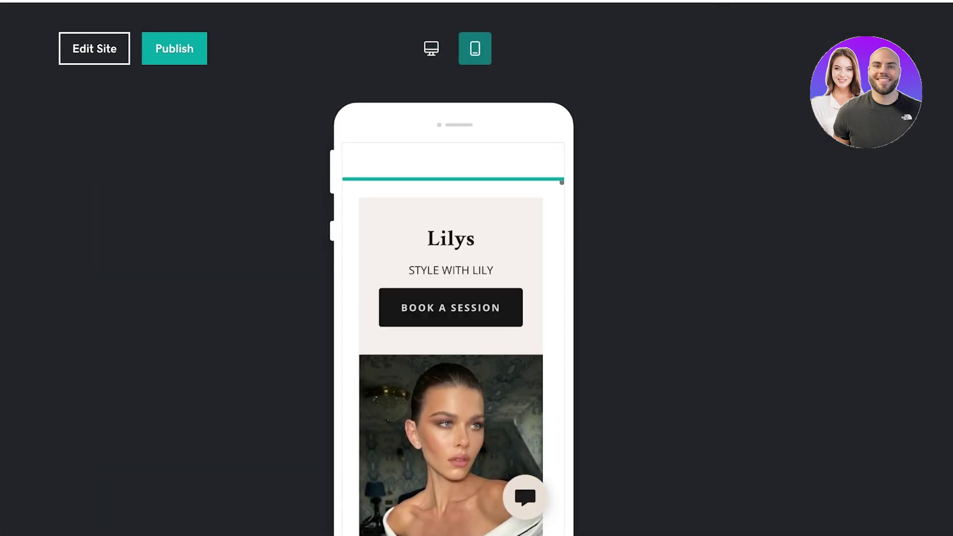
scroll(453, 342, "down", 15)
scroll(453, 347, "down", 5)
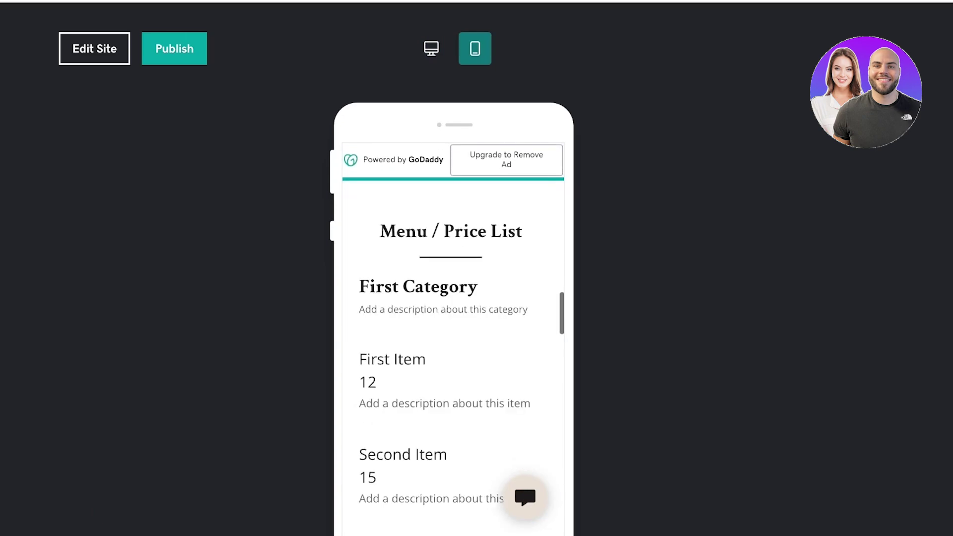
Publish the Lilys website from the preview
left_click(174, 48)
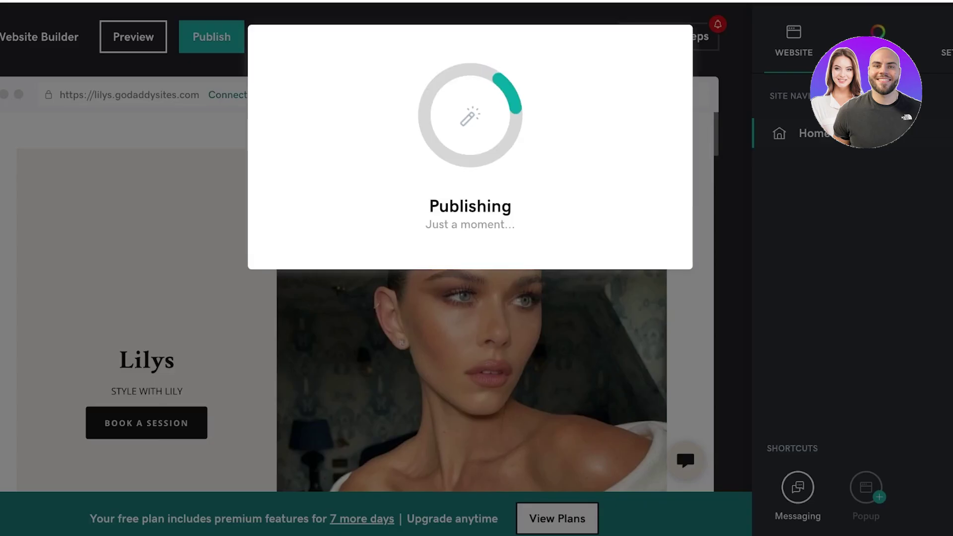